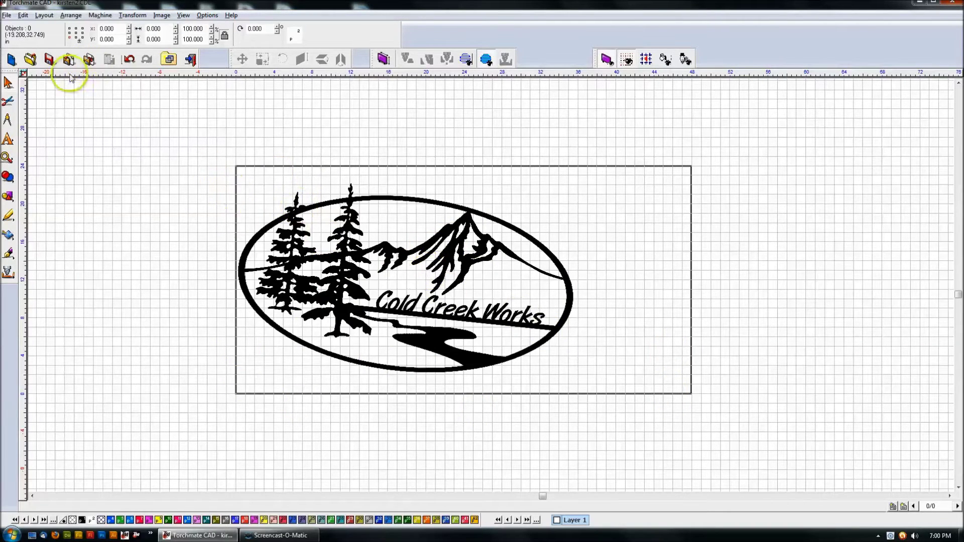
Step: Rotate the Cold Creek Works logo freehand counter-clockwise about its centre to bring the line under the text roughly level
left_click(418, 237)
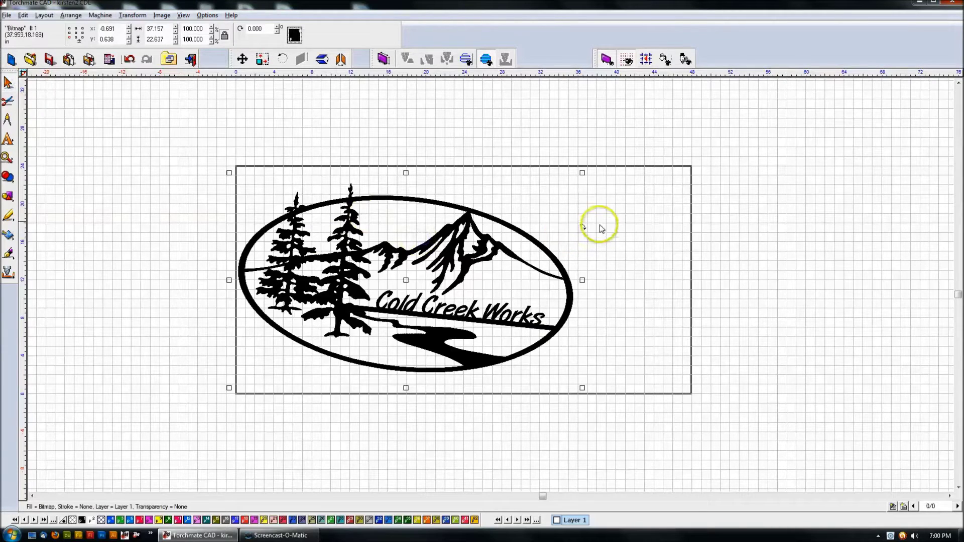
left_click_drag(585, 227, 581, 189)
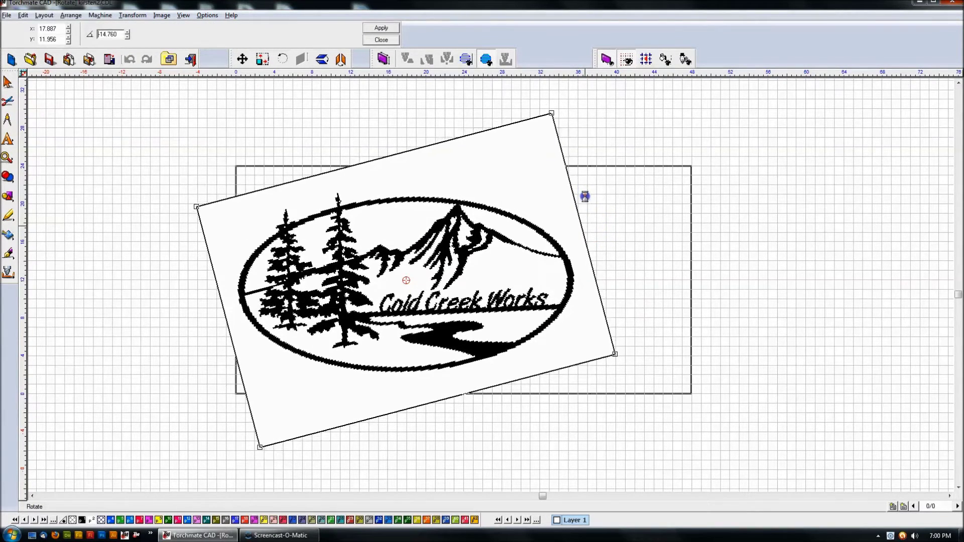
key("Escape")
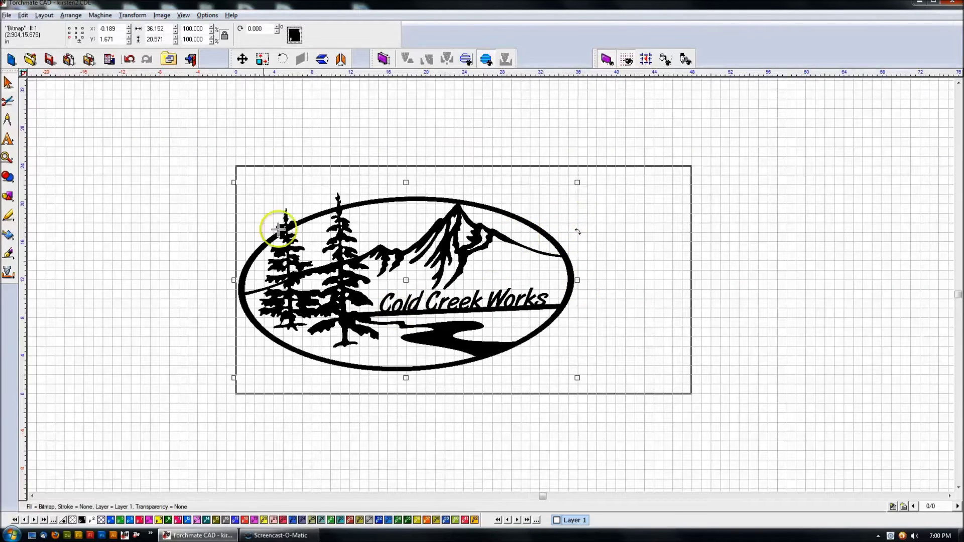
left_click_drag(579, 231, 579, 232)
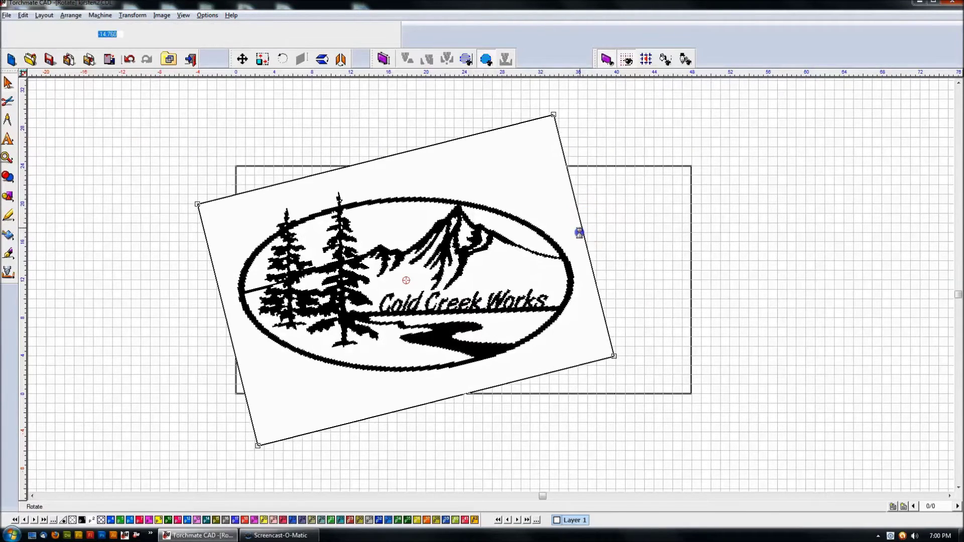
key("Escape")
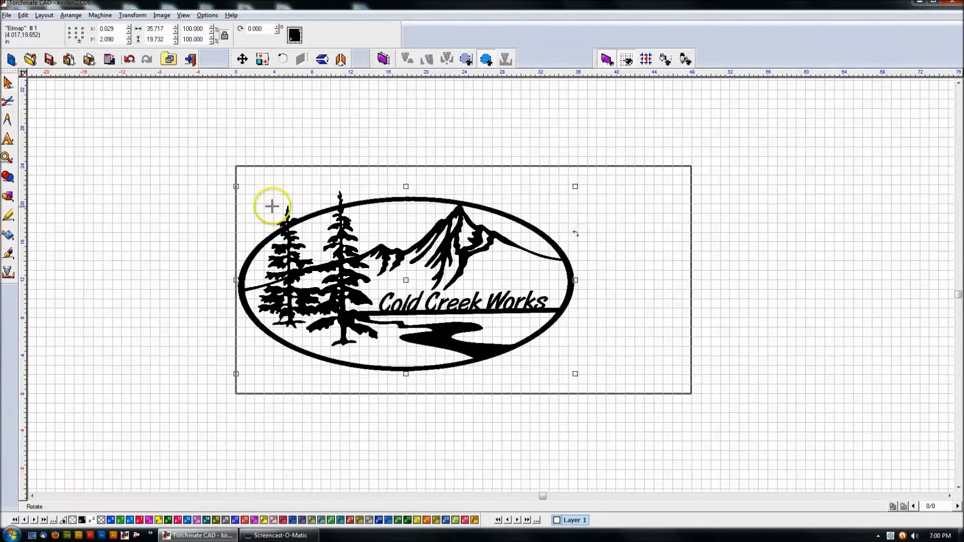
Step: Start Align to Baseline on the logo and place the first point at the tree end of the line's lower edge, about (14.126, 8.240)
left_click(44, 15)
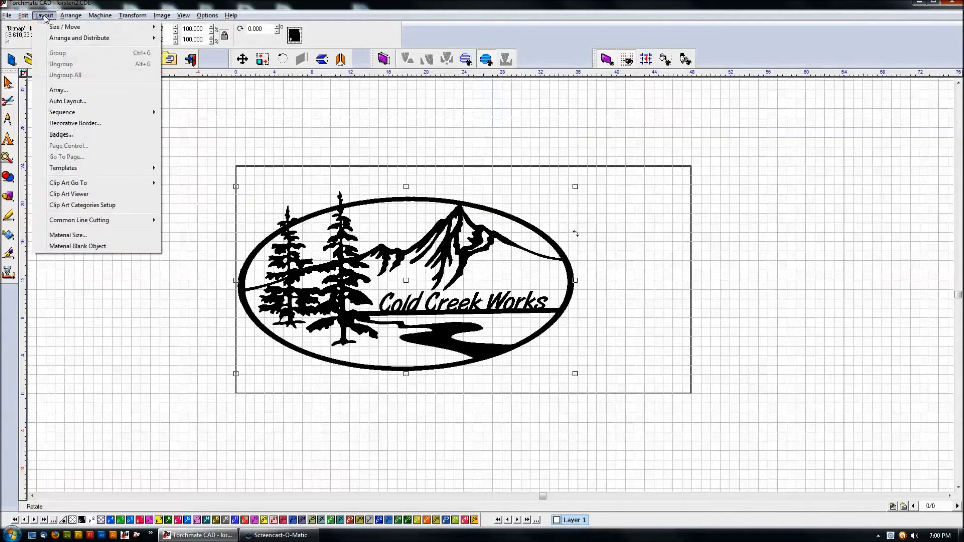
mouse_move(54, 41)
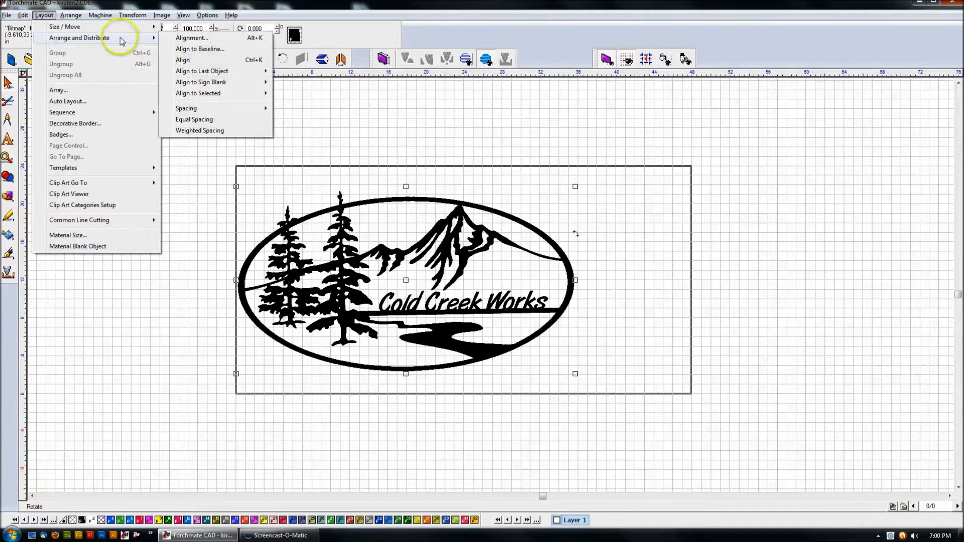
left_click(200, 49)
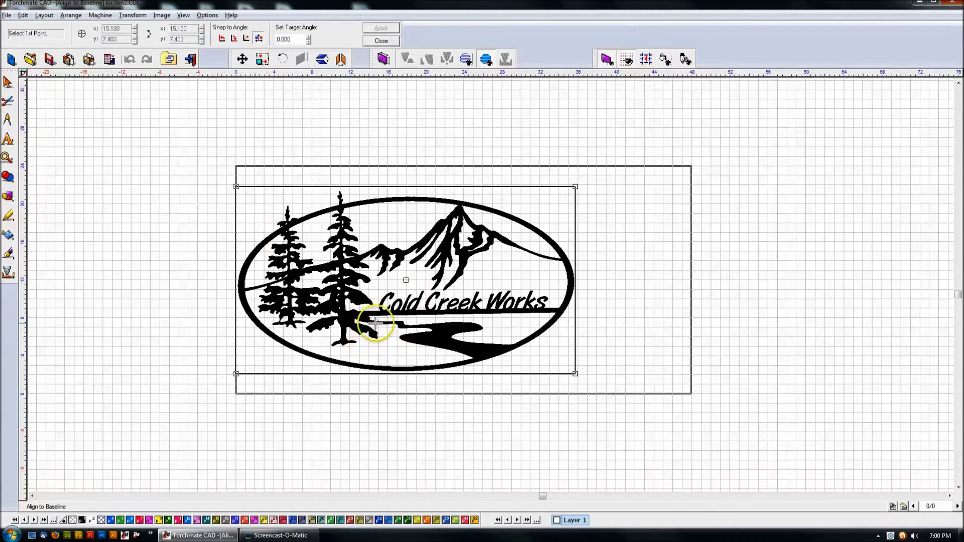
scroll(372, 323, "up", 2)
scroll(497, 286, "up", 1)
scroll(491, 284, "down", 2)
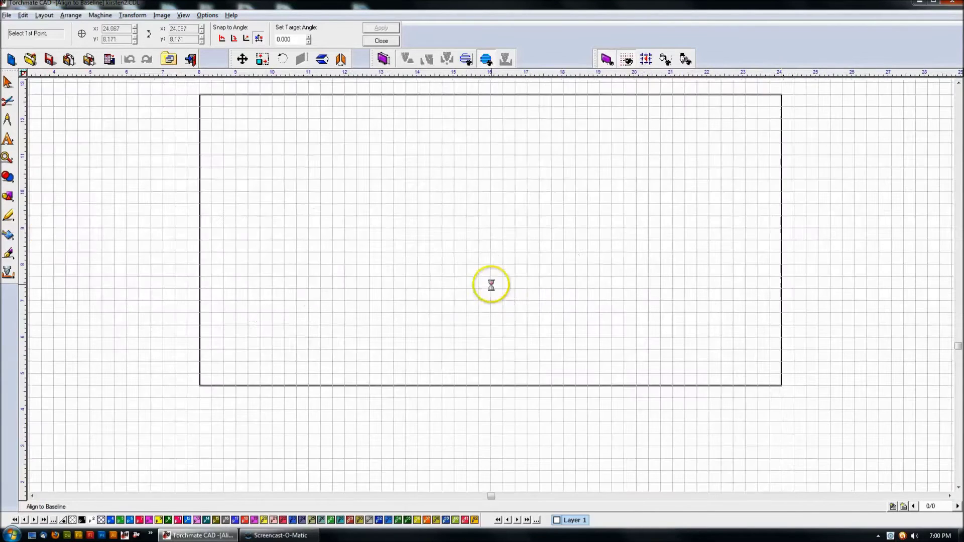
scroll(491, 285, "up", 3)
scroll(134, 291, "down", 1)
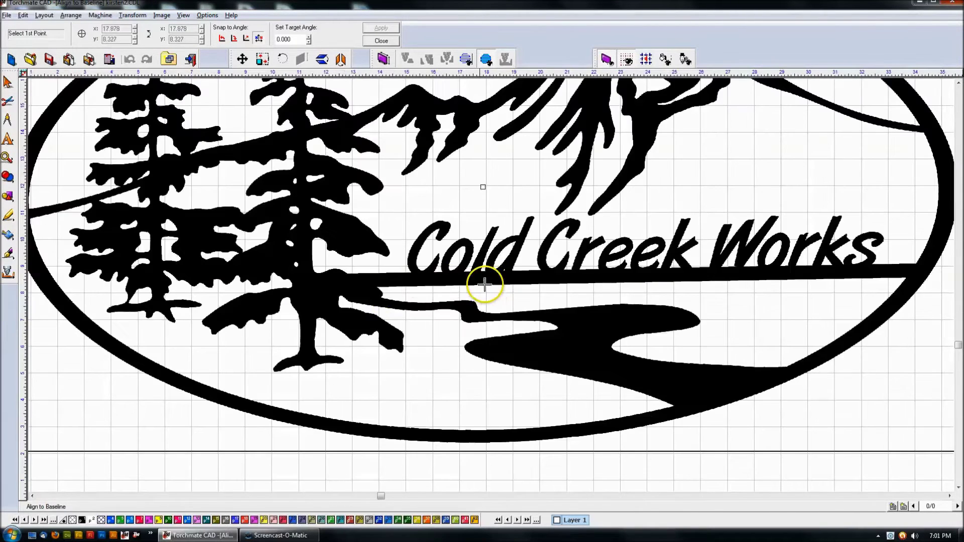
scroll(377, 288, "up", 2)
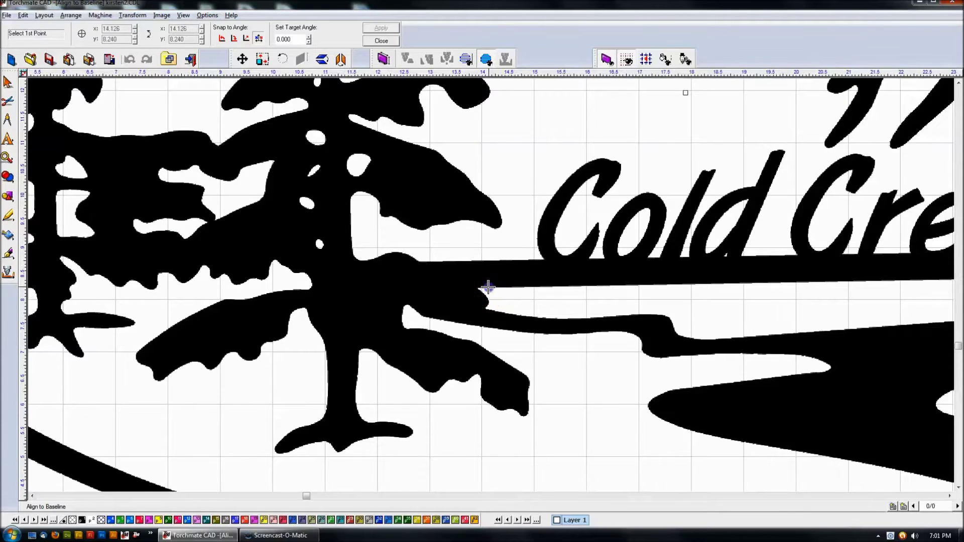
left_click(488, 287)
Step: Place the second baseline point where the line's lower edge meets the oval border, about (33.594, 8.592)
scroll(710, 282, "down", 3)
scroll(758, 277, "up", 2)
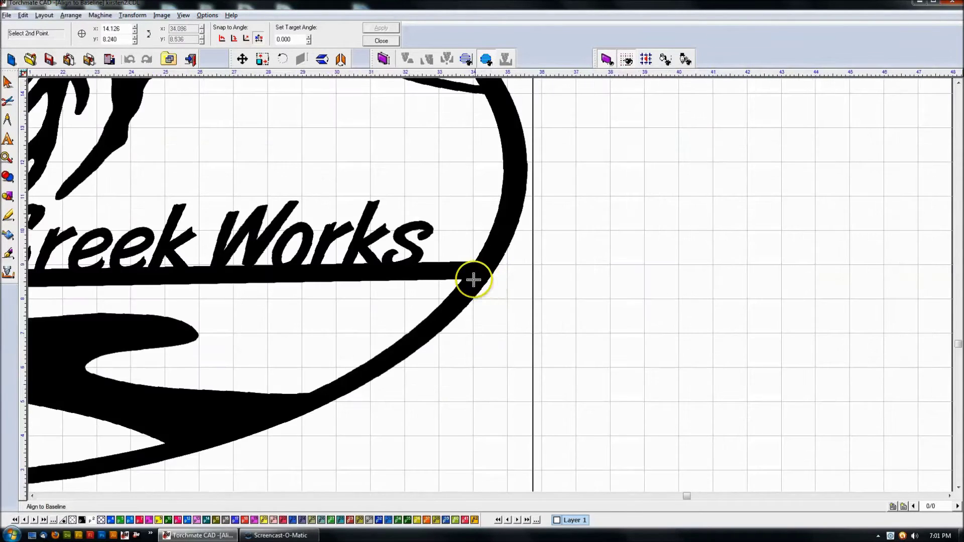
scroll(488, 284, "up", 2)
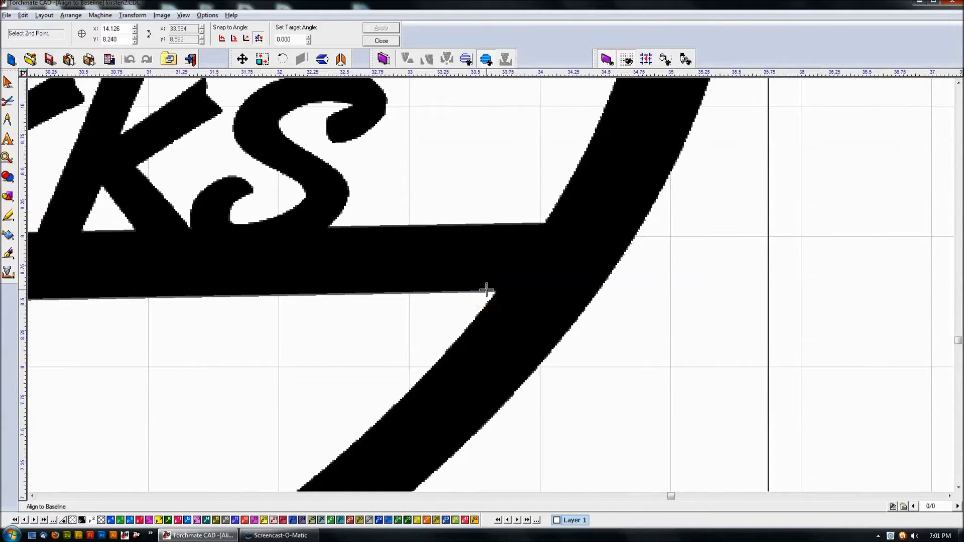
left_click(487, 291)
scroll(521, 289, "down", 4)
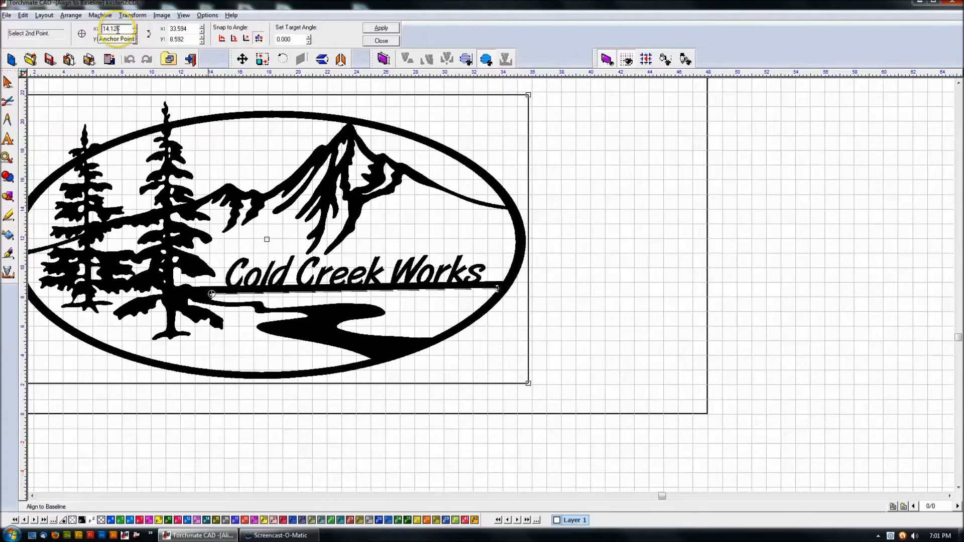
Step: Snap the logo's baseline to the horizontal angle, apply the alignment and close the tool
left_click(177, 27)
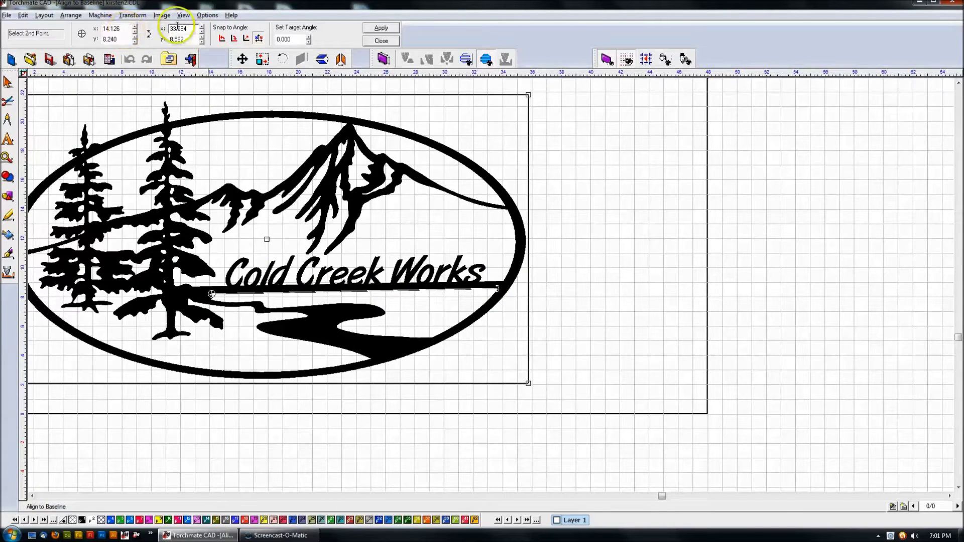
left_click(236, 39)
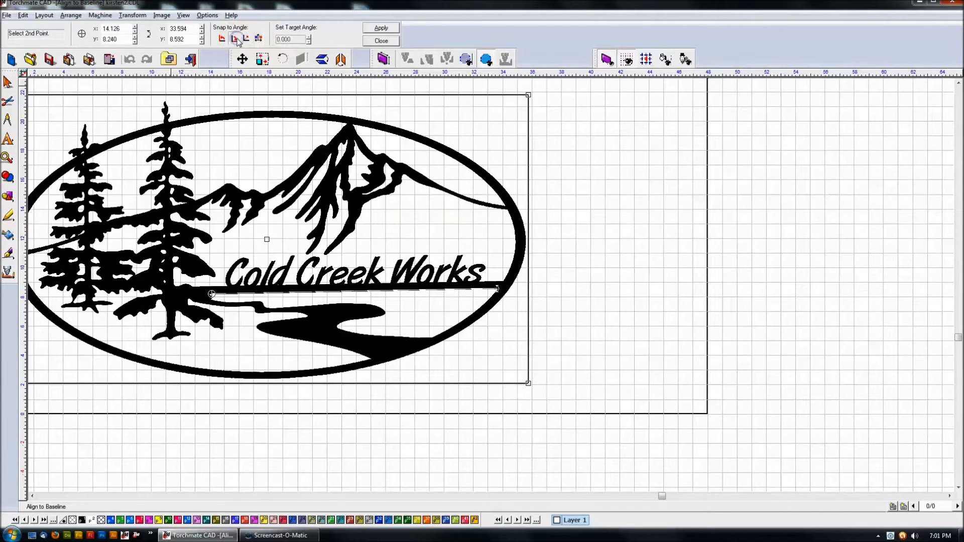
left_click(381, 29)
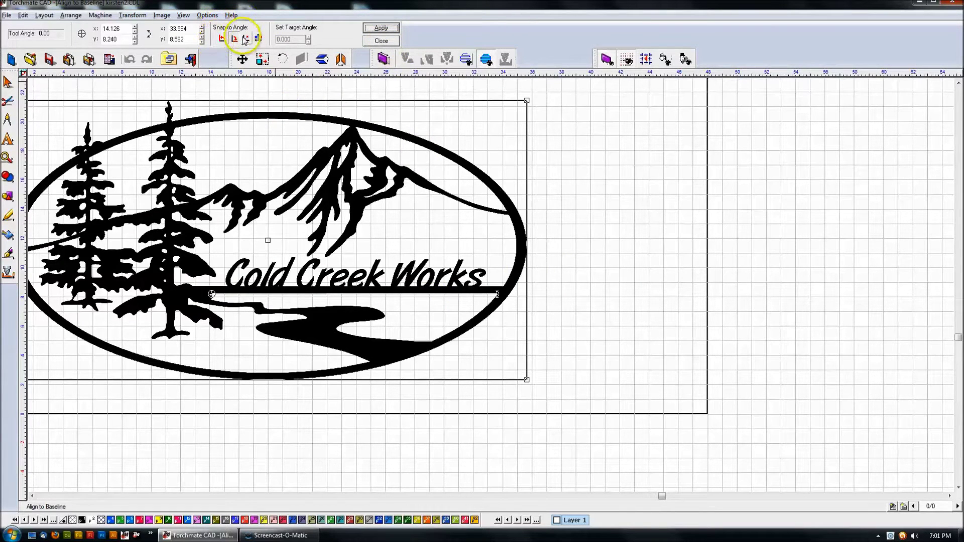
left_click(381, 39)
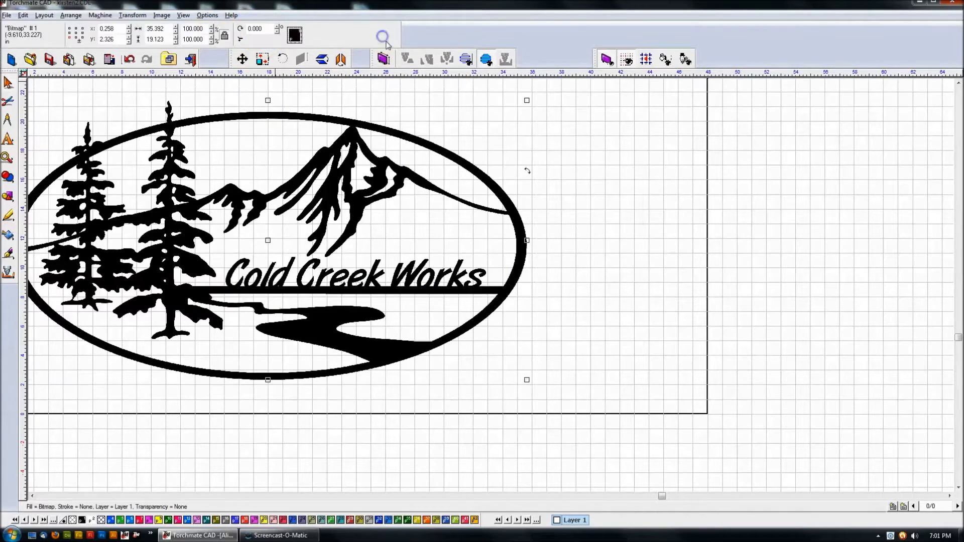
Step: Delete the Cold Creek Works logo from the drawing
scroll(491, 280, "down", 3)
scroll(487, 289, "up", 2)
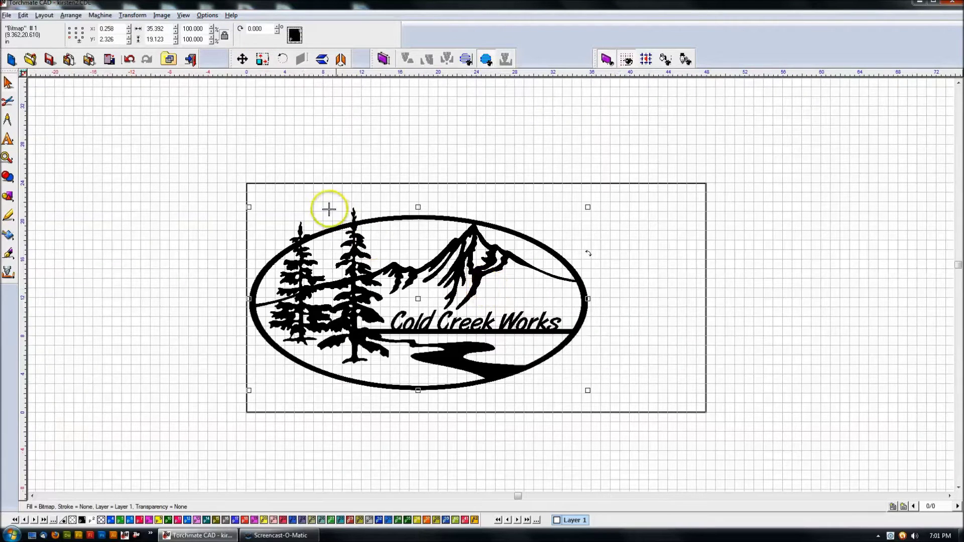
key("Delete")
left_click(155, 186)
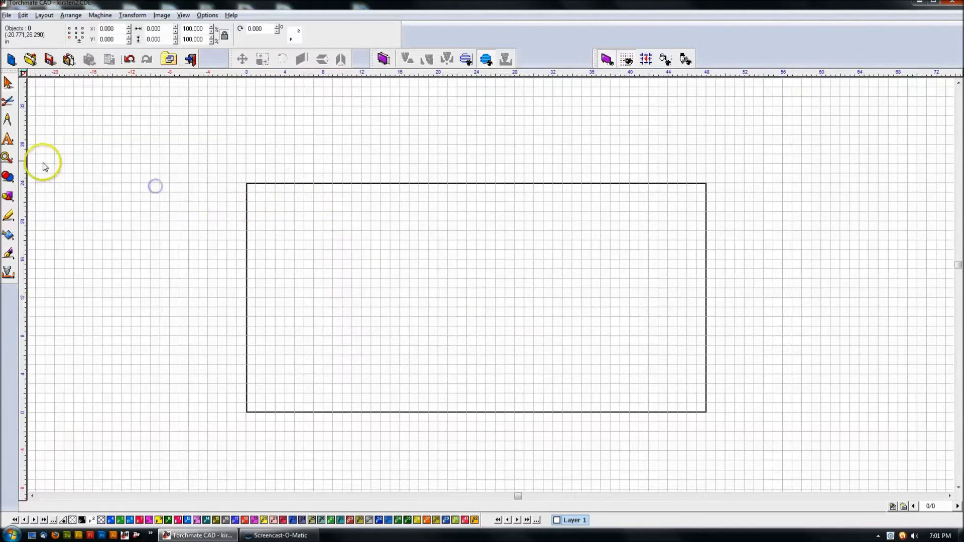
Step: Draw a five-pointed star about 21.6 by 20.6 in inside the sheet and rotate it freehand counter-clockwise by about 8.6 degrees
left_click(11, 183)
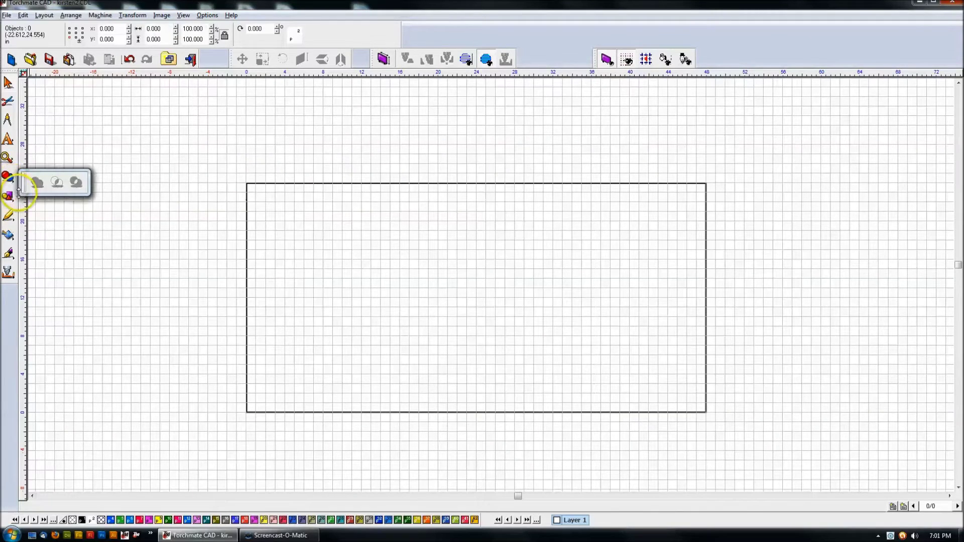
left_click(10, 198)
left_click(115, 201)
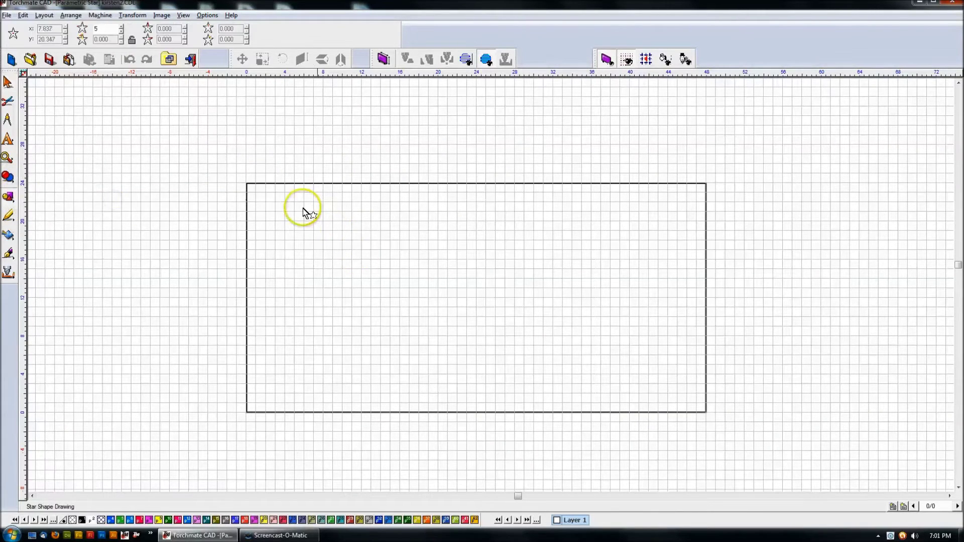
left_click_drag(424, 321, 431, 385)
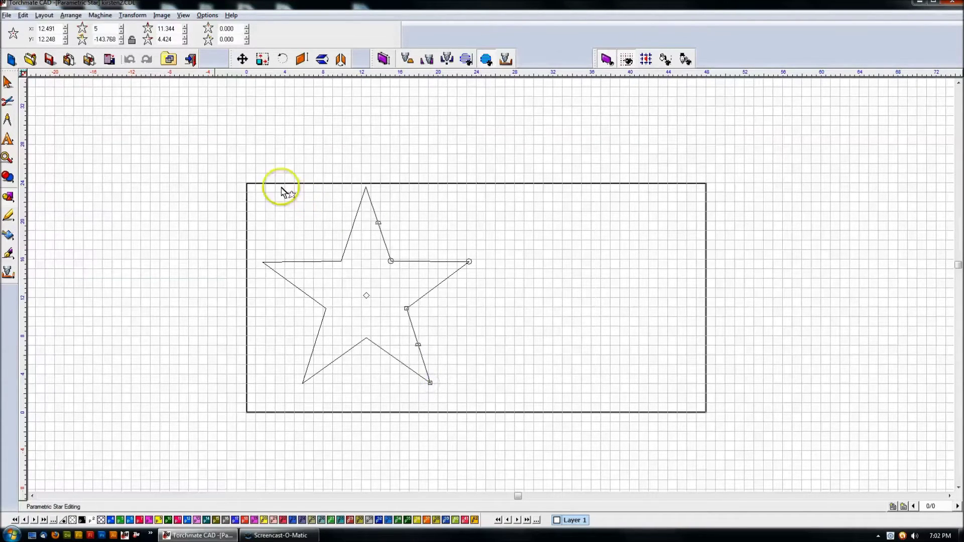
left_click(7, 83)
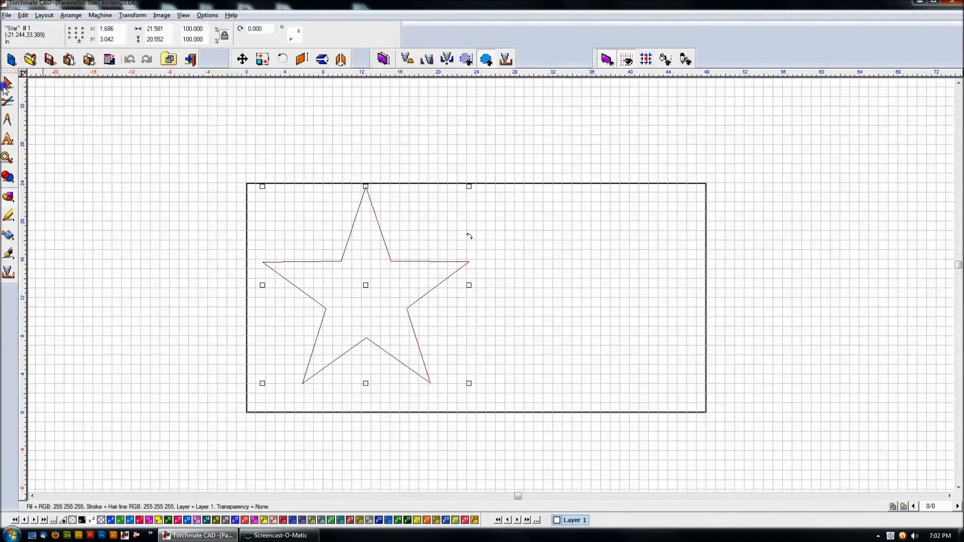
left_click_drag(469, 233, 466, 216)
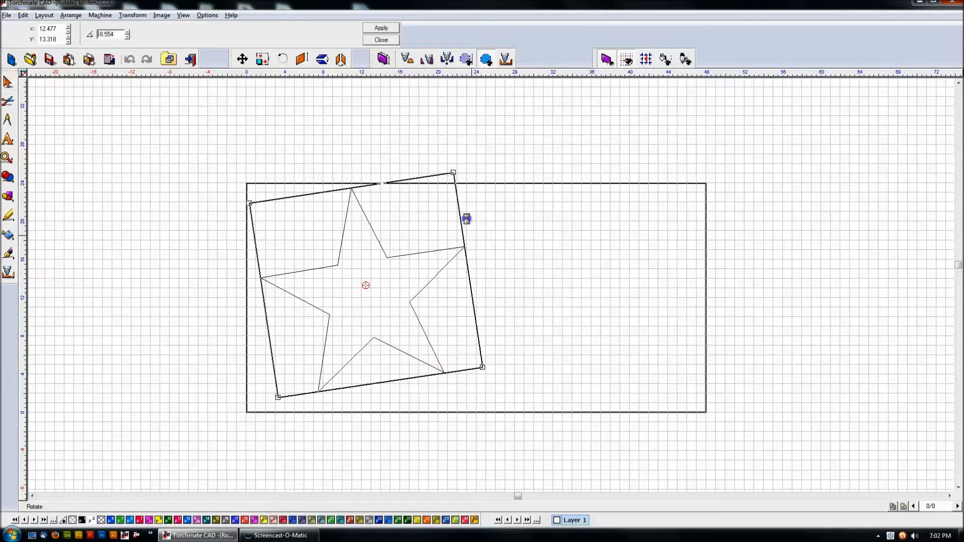
Step: Start Align to Baseline on the star and place the first point on the left arm's upper edge, about (3.147, 14.356)
left_click(56, 17)
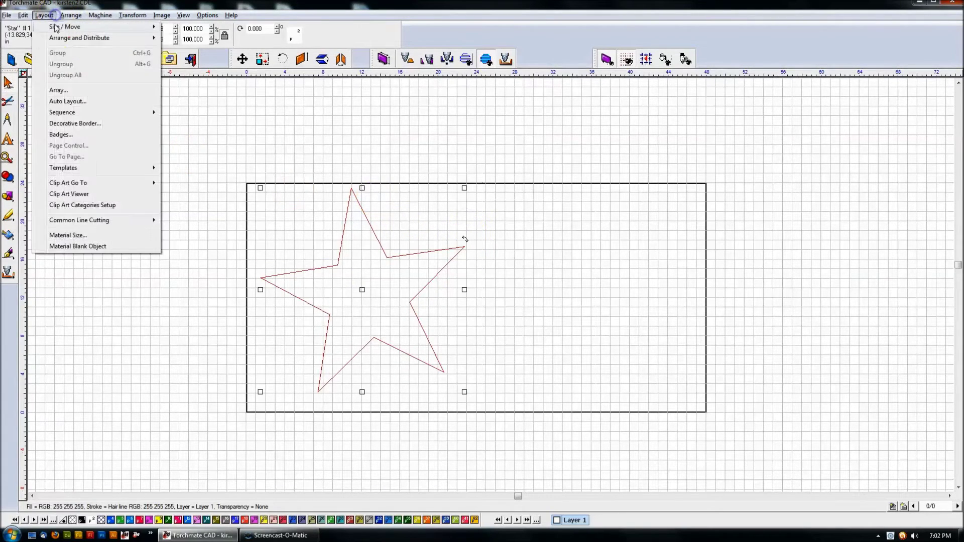
mouse_move(23, 15)
mouse_move(126, 40)
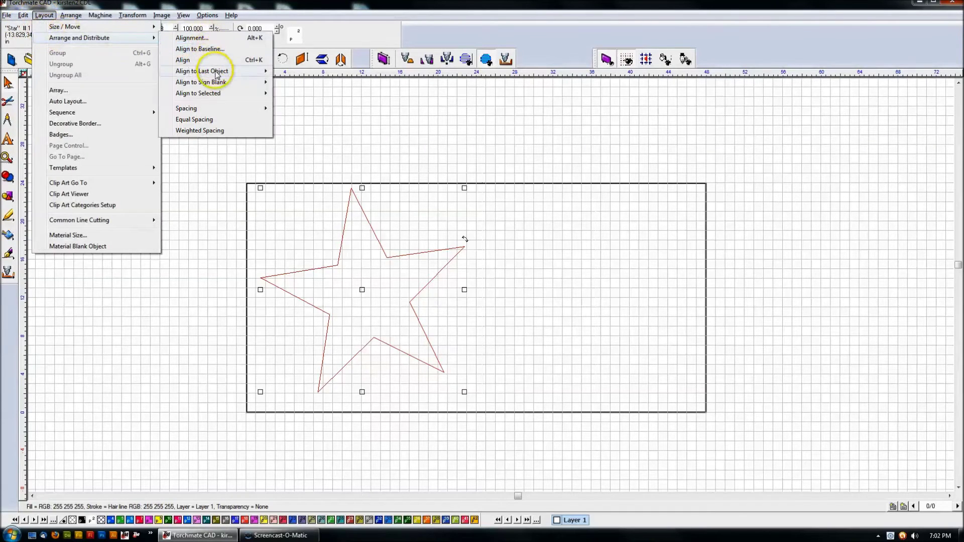
left_click(200, 49)
scroll(492, 289, "up", 5)
scroll(492, 289, "up", 3)
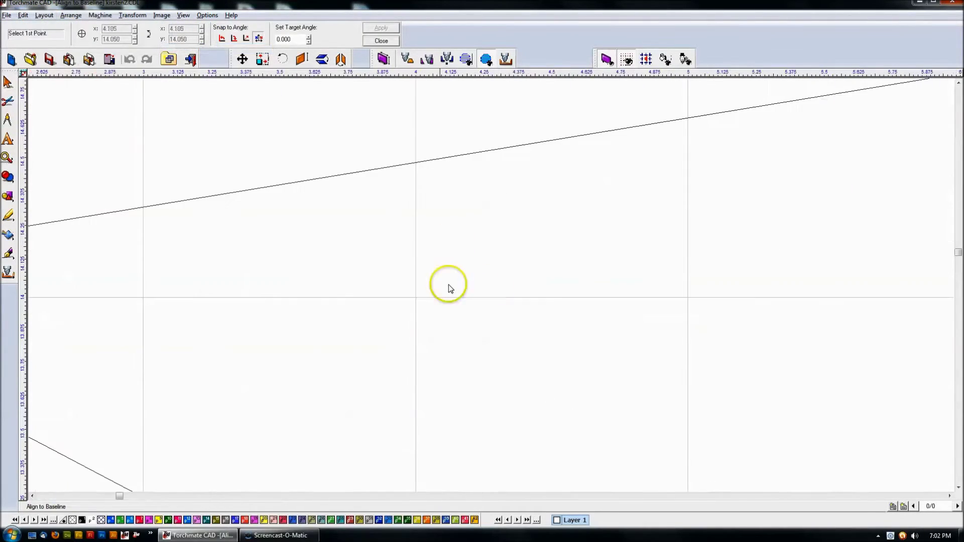
left_click(183, 200)
Step: Place the second baseline point on the upper edge of the star's right arm, about (19.186, 16.853)
scroll(485, 239, "down", 5)
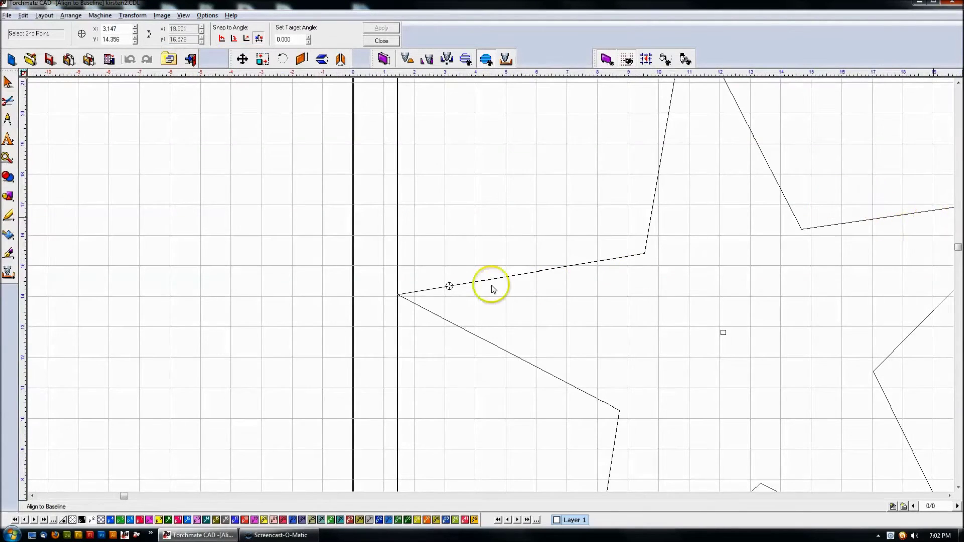
scroll(491, 289, "up", 5)
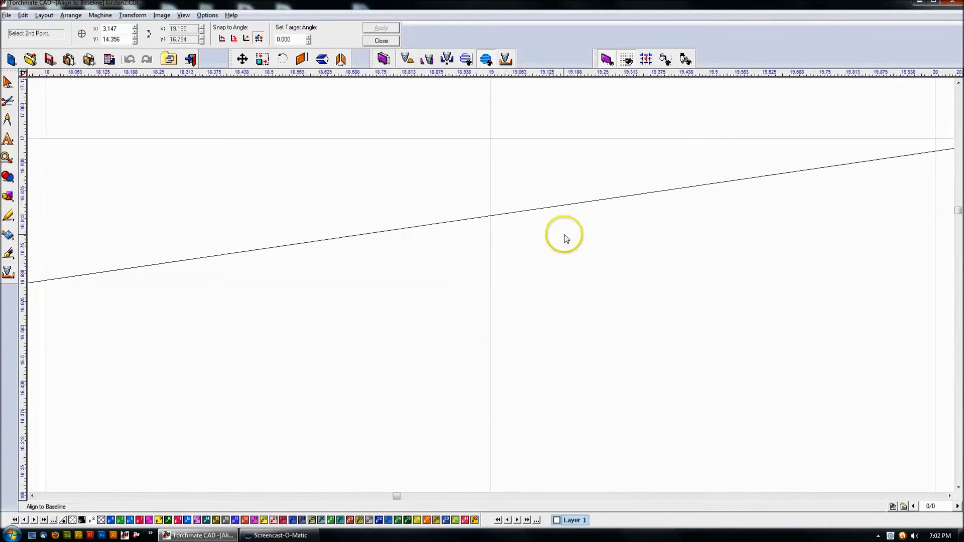
left_click(536, 211)
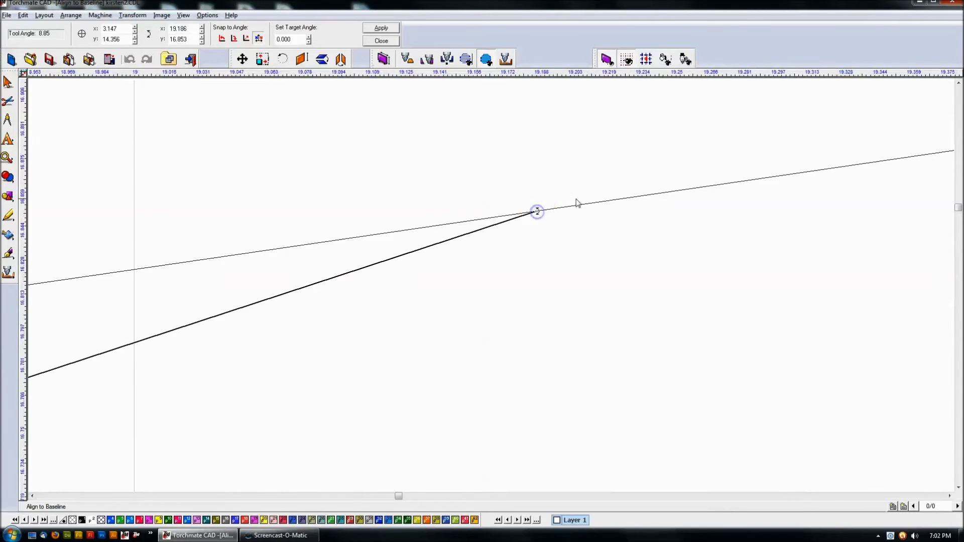
scroll(491, 287, "down", 4)
scroll(467, 240, "down", 3)
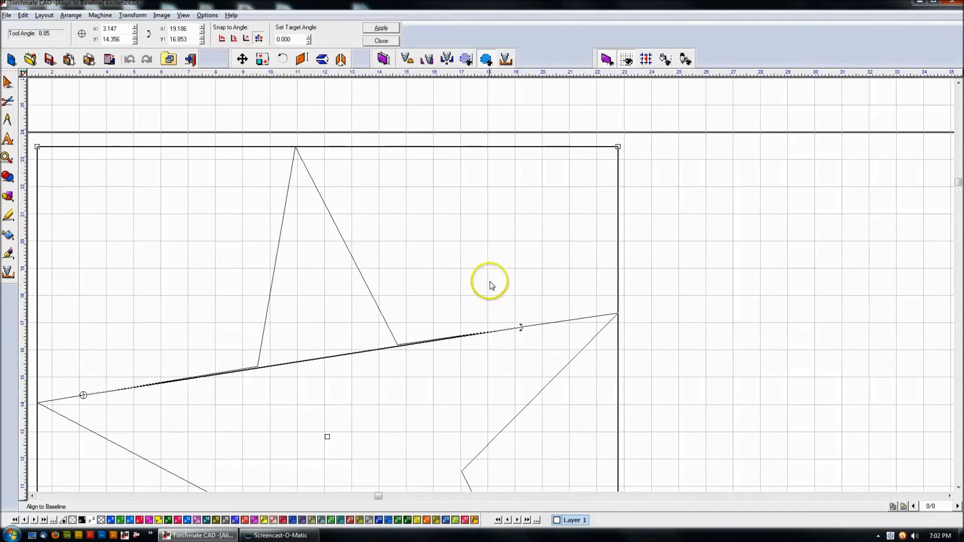
Step: Snap the star's baseline to horizontal, apply the alignment, leave the tool and deselect the star
left_click(237, 39)
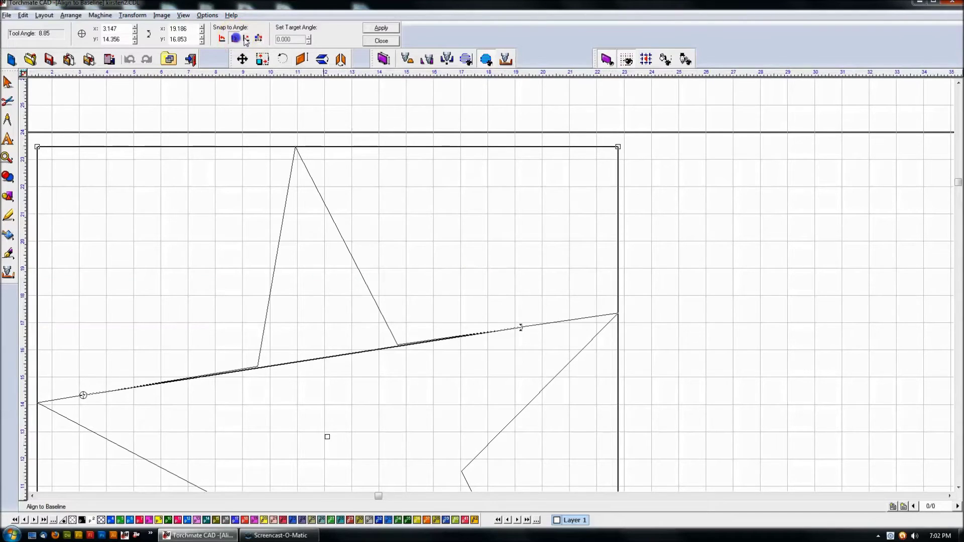
left_click(390, 30)
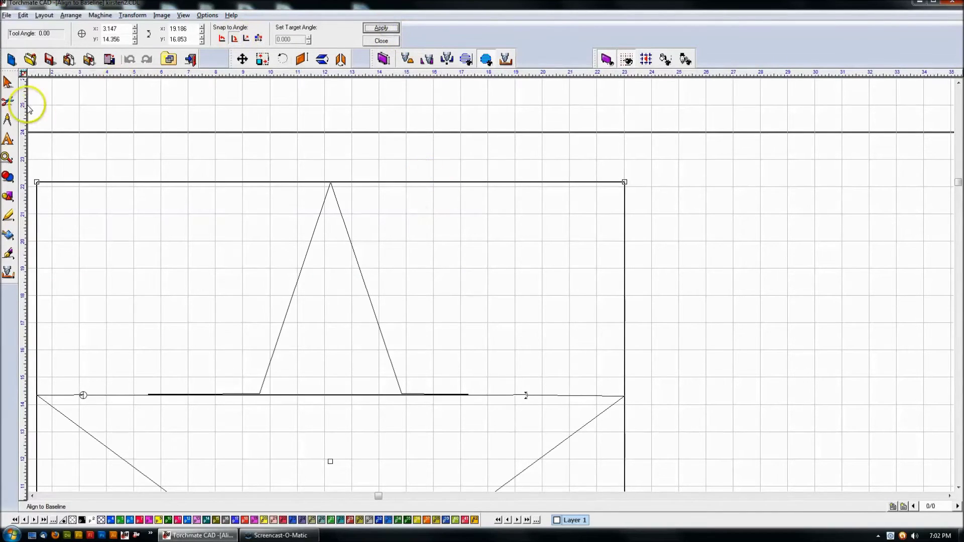
left_click(8, 83)
left_click(453, 216)
scroll(492, 289, "down", 3)
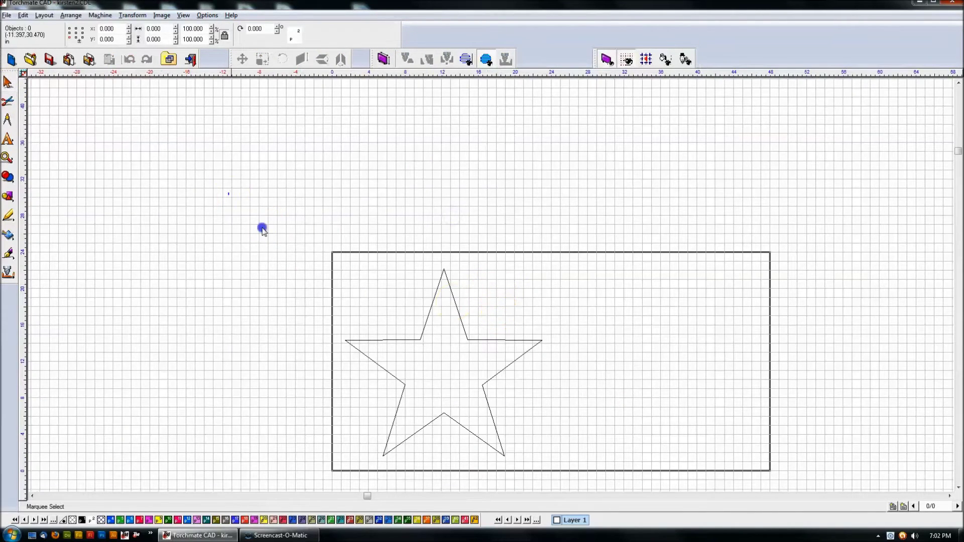
Step: Delete the star and draw a slanted block arrow about 6.2 by 9.4 in near the sheet's upper-left corner
left_click_drag(266, 227, 685, 487)
key("Delete")
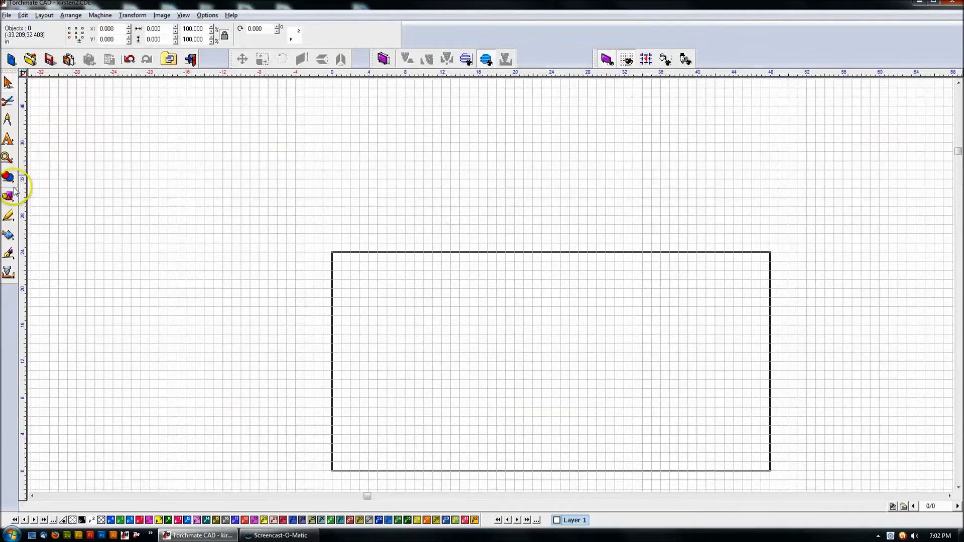
left_click(7, 199)
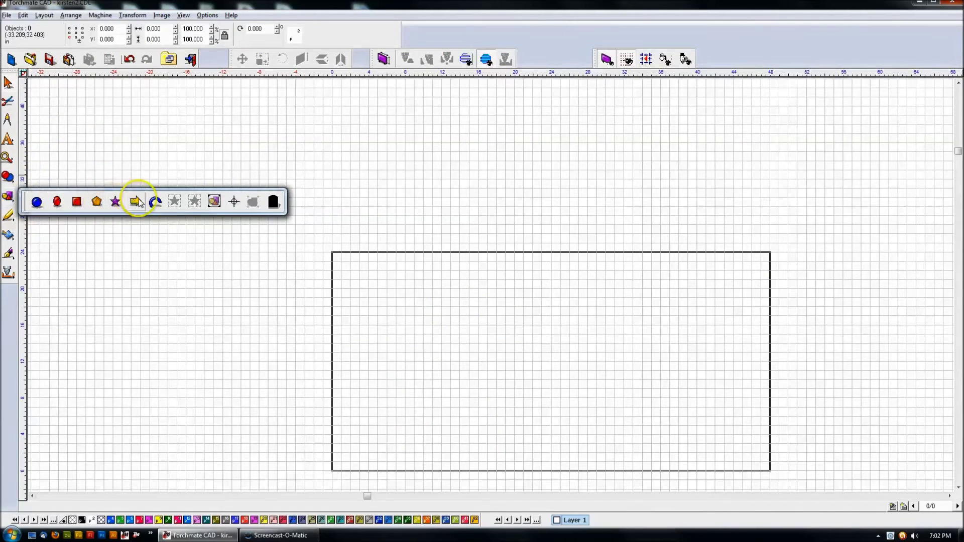
left_click(135, 202)
left_click_drag(388, 343, 372, 347)
left_click(8, 82)
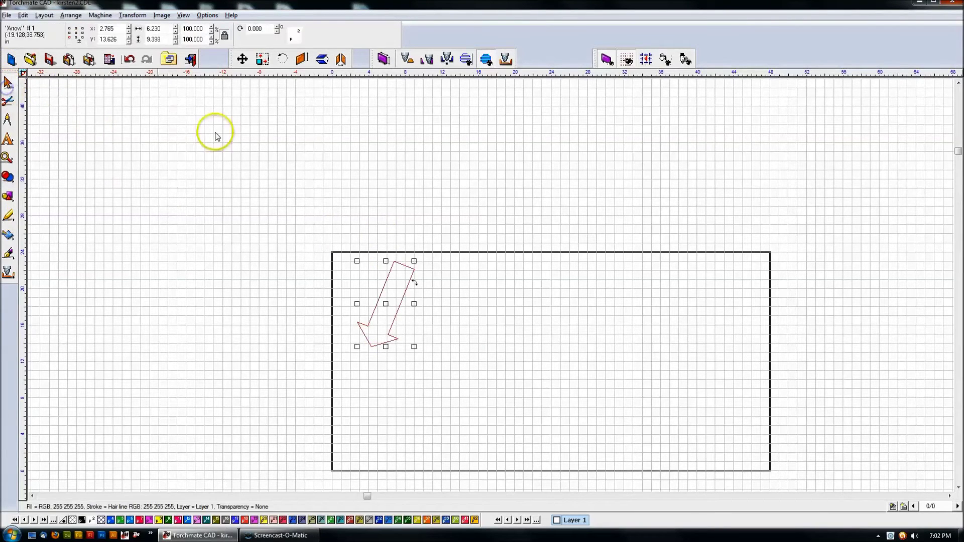
Step: Start Align to Baseline on the arrow and place both points along the shaft's right edge, about (8.978, 22.088) and (6.156, 15.054)
left_click(44, 15)
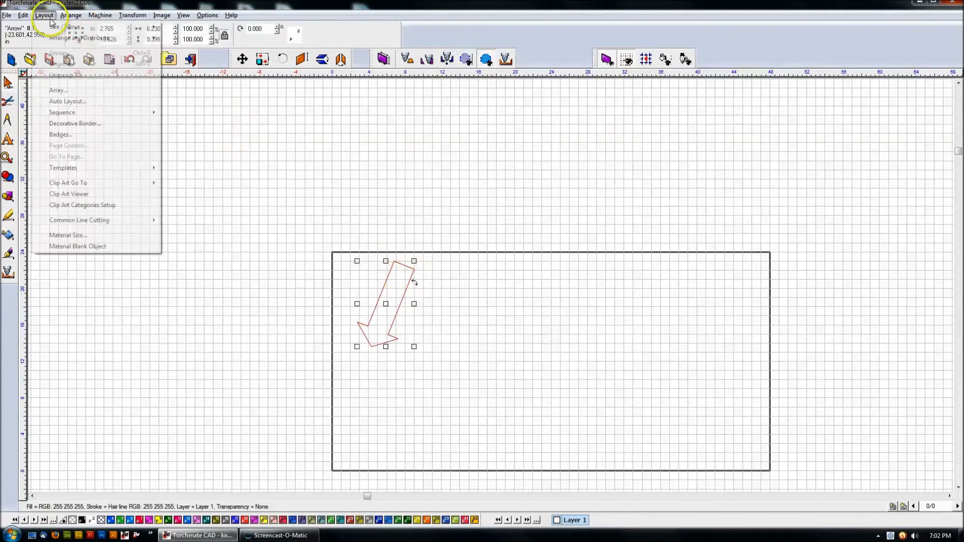
mouse_move(79, 37)
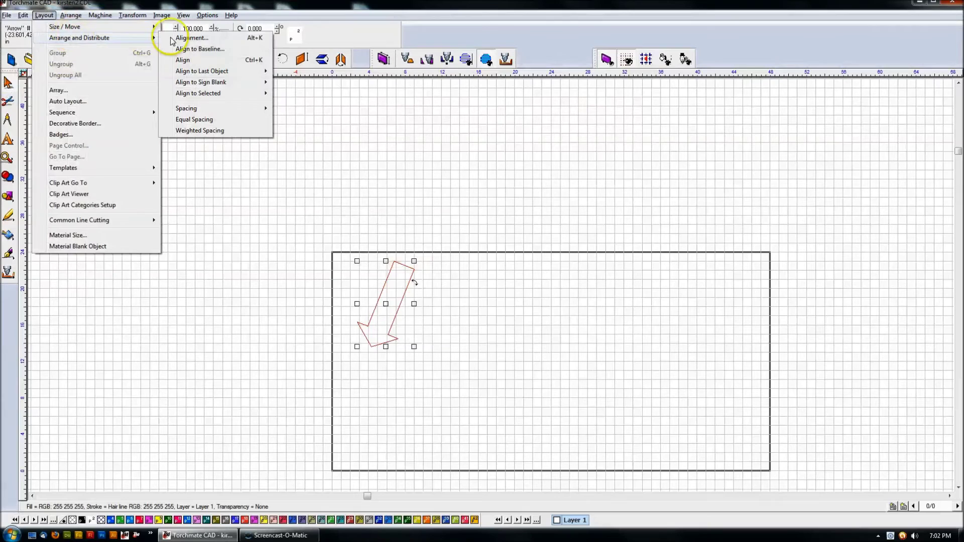
left_click(199, 49)
scroll(478, 282, "up", 15)
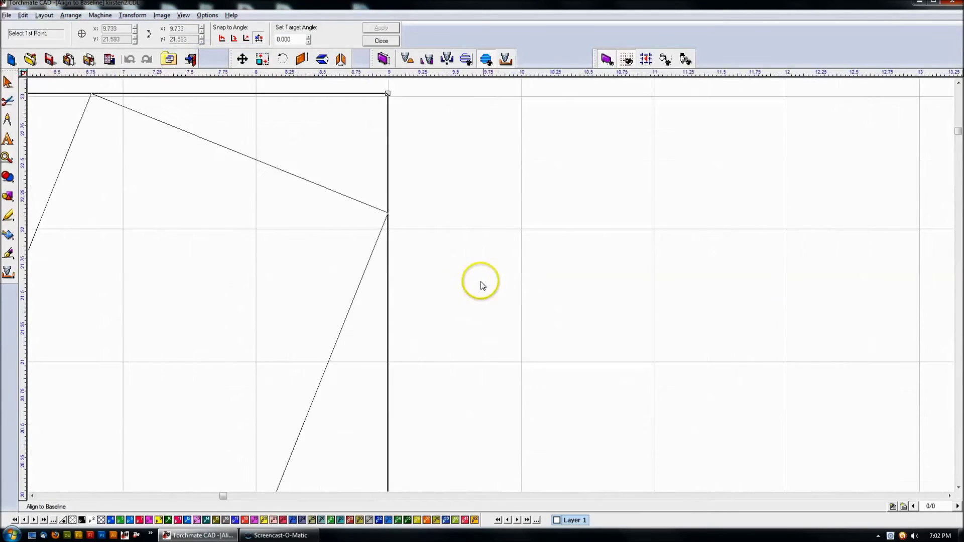
scroll(438, 233, "down", 5)
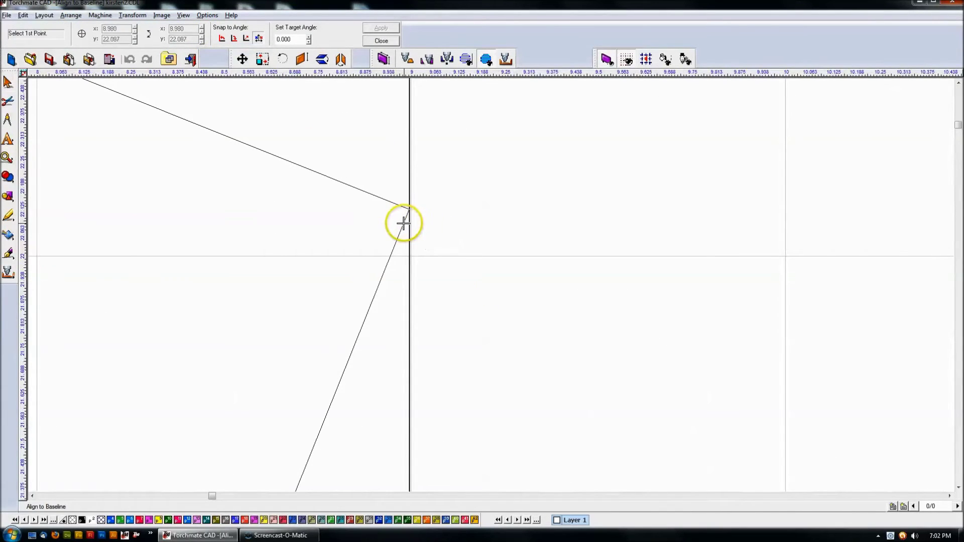
scroll(471, 341, "down", 6)
scroll(467, 291, "up", 3)
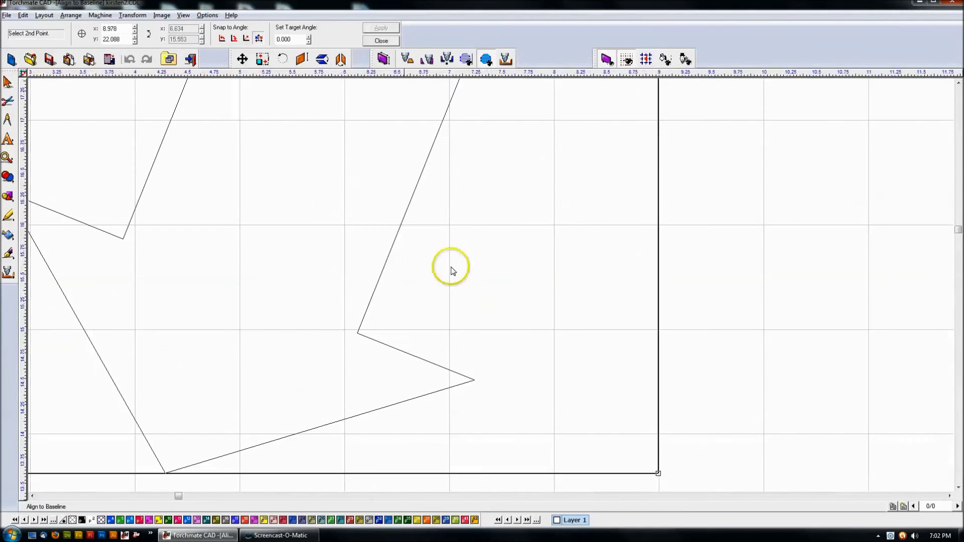
left_click(358, 330)
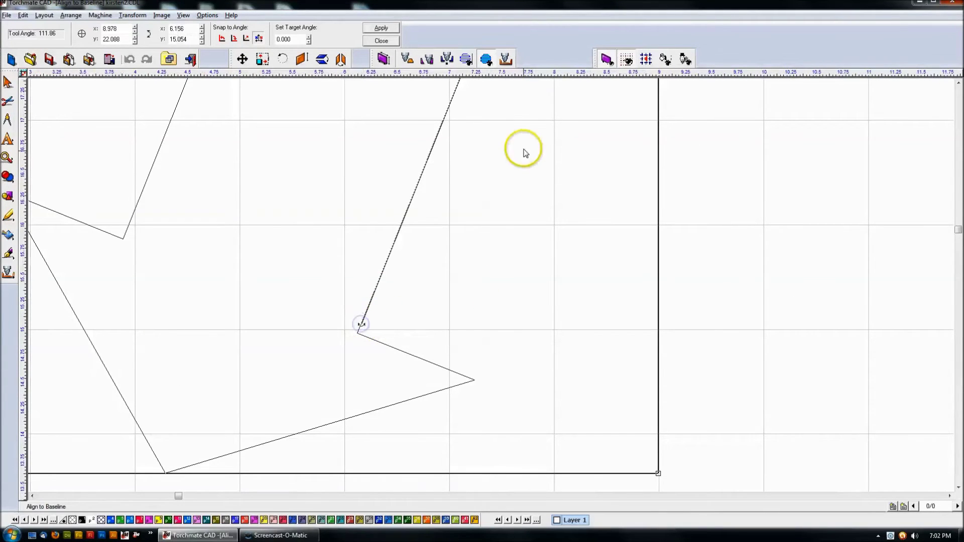
Step: Snap the arrow's baseline to vertical, apply the alignment, and flip the arrow vertically so that it points up
scroll(491, 291, "down", 3)
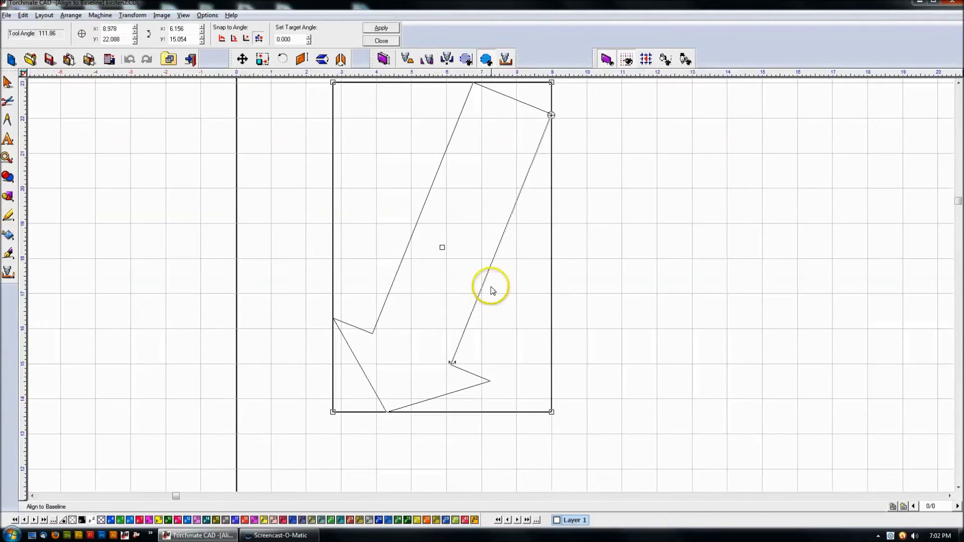
left_click(222, 38)
left_click(381, 28)
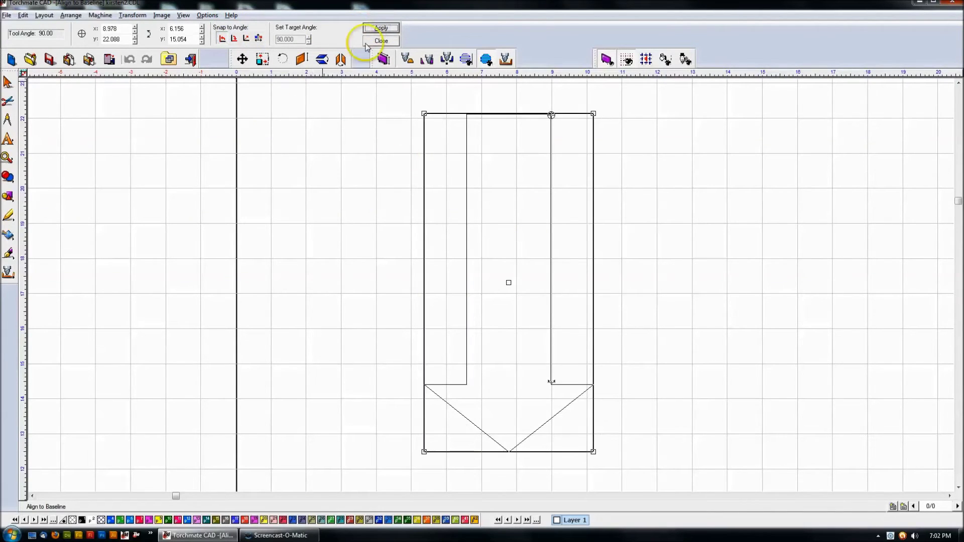
left_click(382, 41)
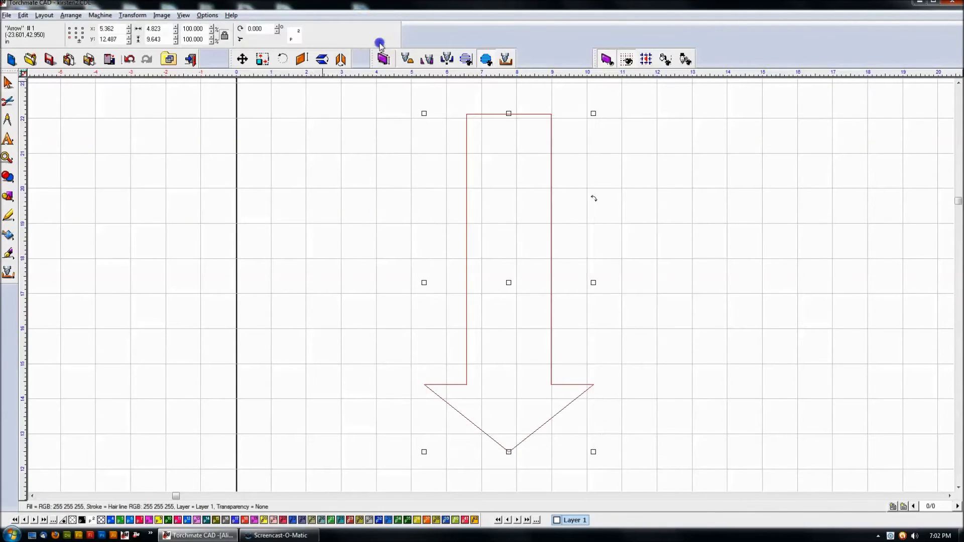
left_click(326, 60)
scroll(487, 285, "down", 2)
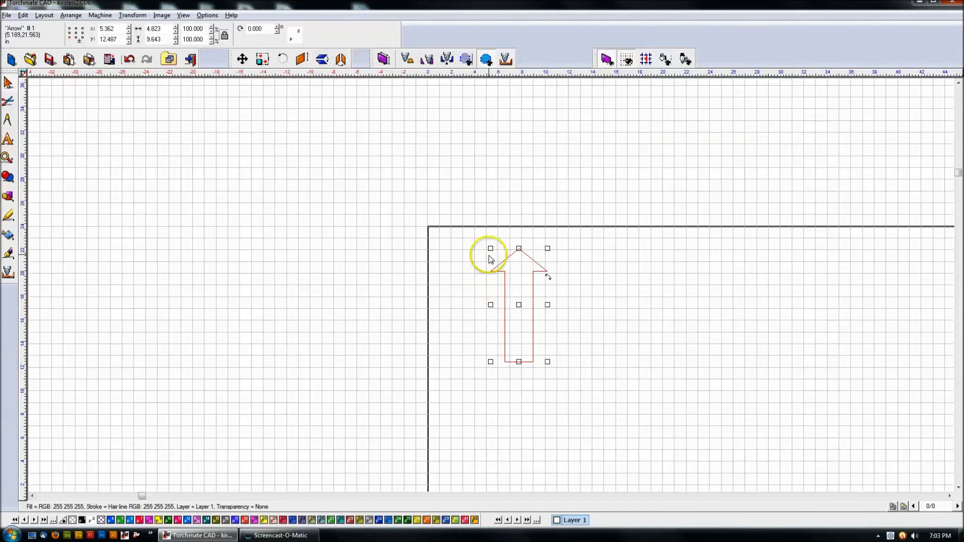
Step: Select the upright arrow and delete it from the sheet
left_click(490, 256)
left_click_drag(366, 228, 715, 456)
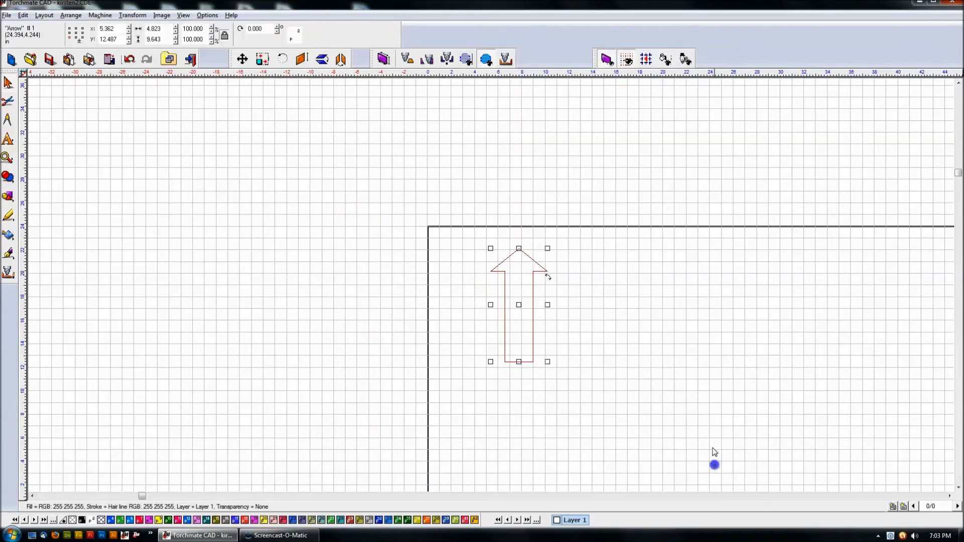
key("Delete")
left_click(200, 191)
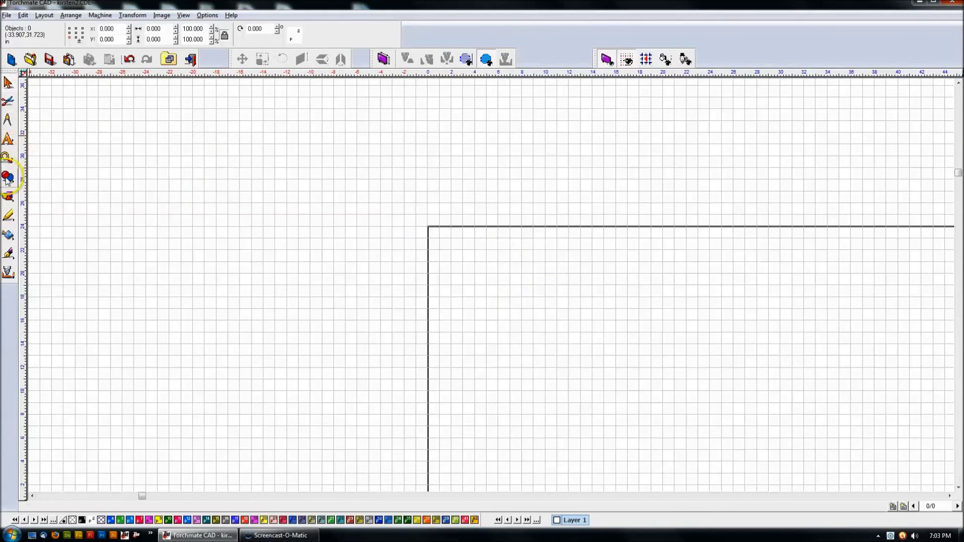
Step: Draw a fan shape about 17.7 by 13.1 in with uneven lower ends against the sheet's upper edge
left_click(19, 198)
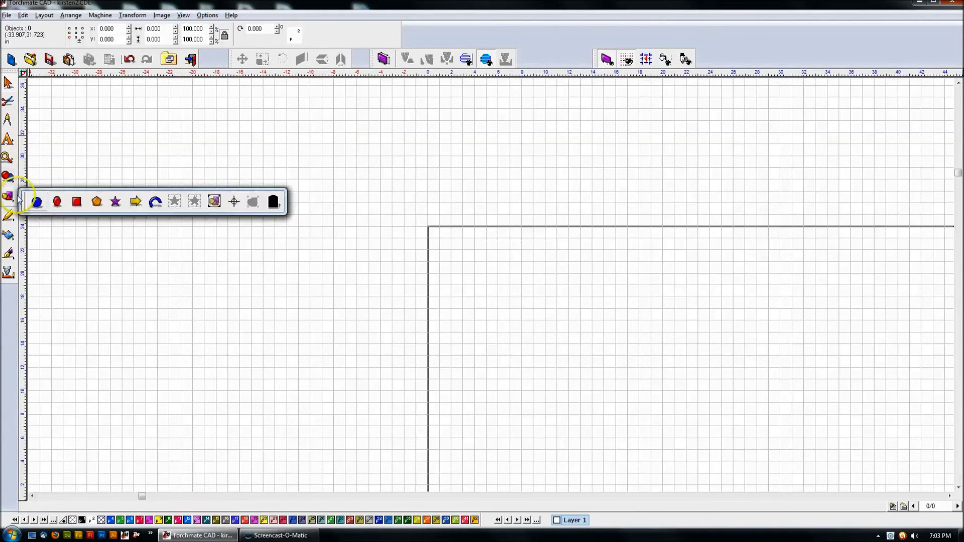
left_click(156, 201)
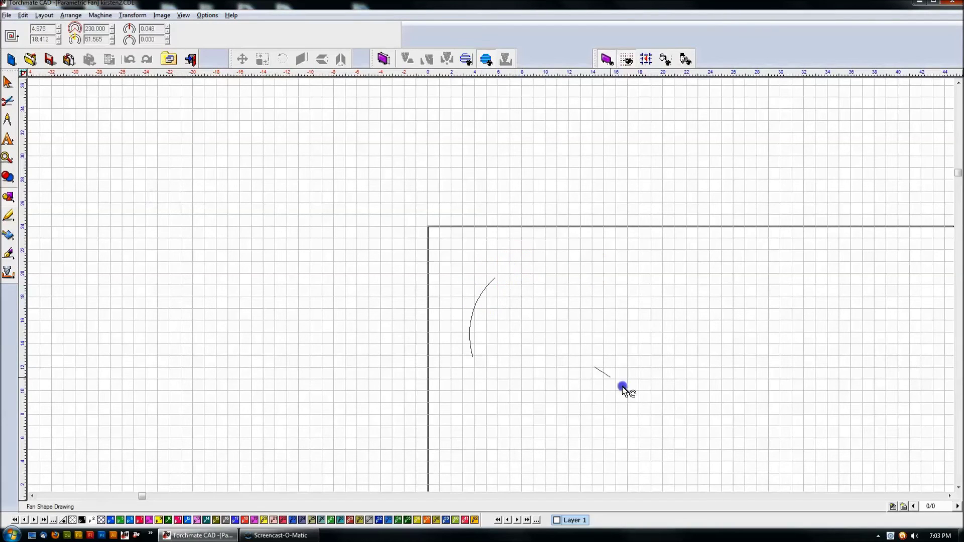
left_click(676, 365)
left_click(8, 82)
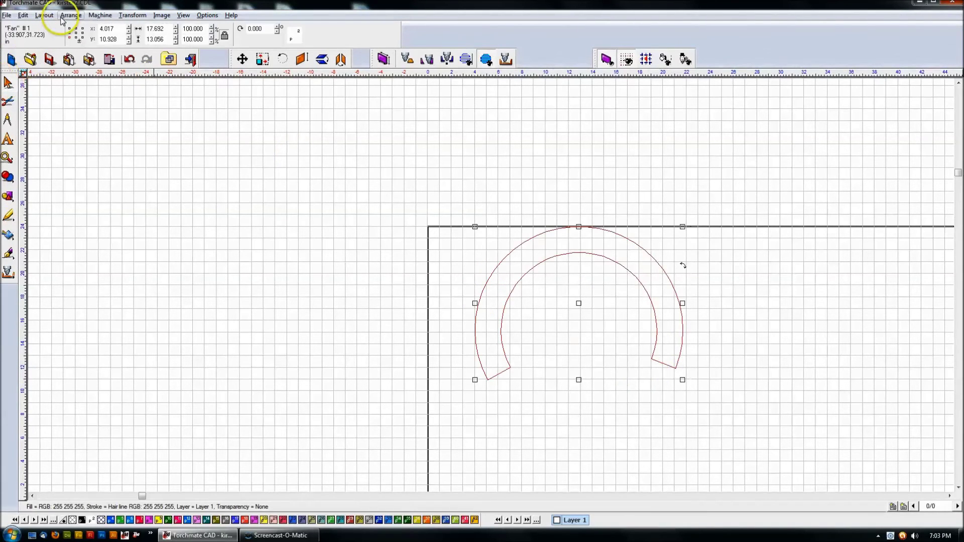
Step: Start Align to Baseline on the fan and place the first point on the left end's inner corner, about (7.035, 11.986)
left_click(43, 15)
mouse_move(56, 40)
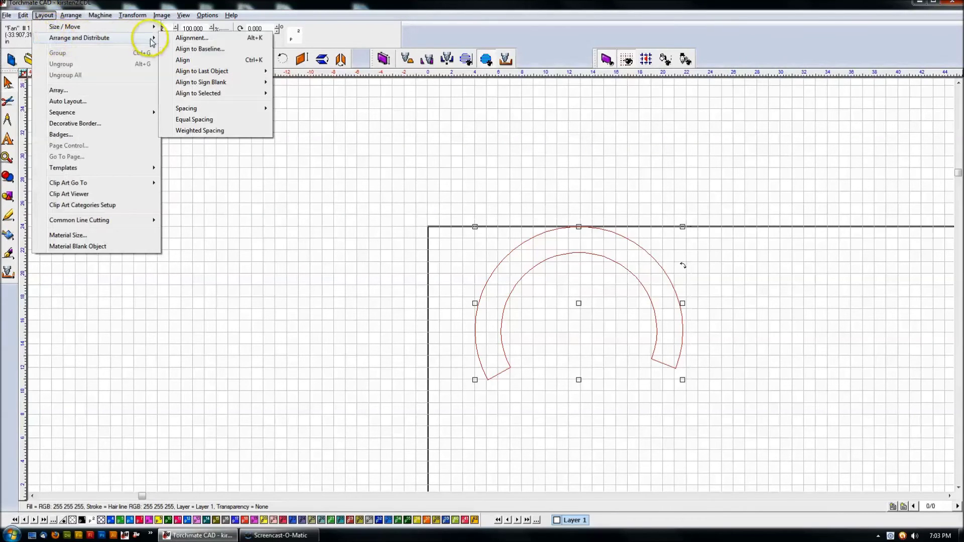
left_click(210, 54)
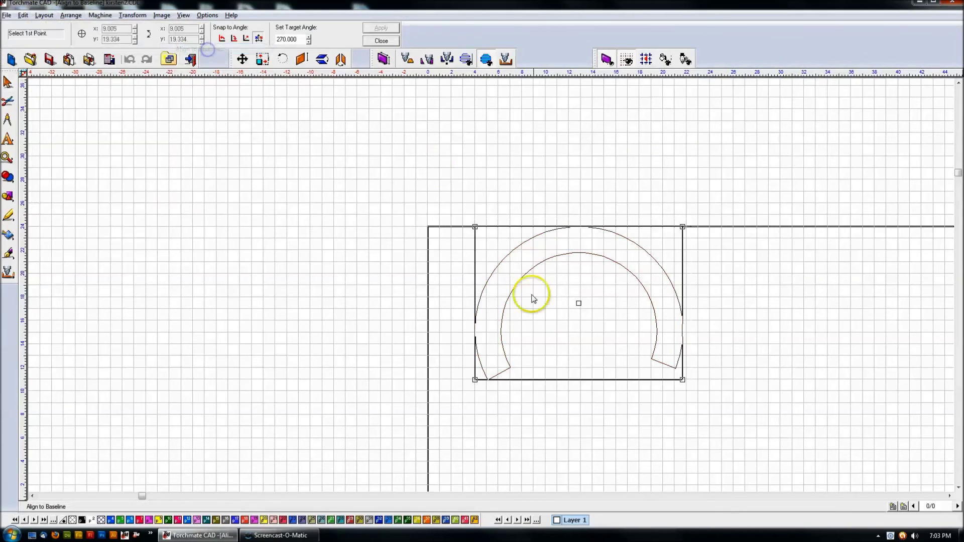
scroll(531, 295, "up", 3)
scroll(492, 288, "up", 3)
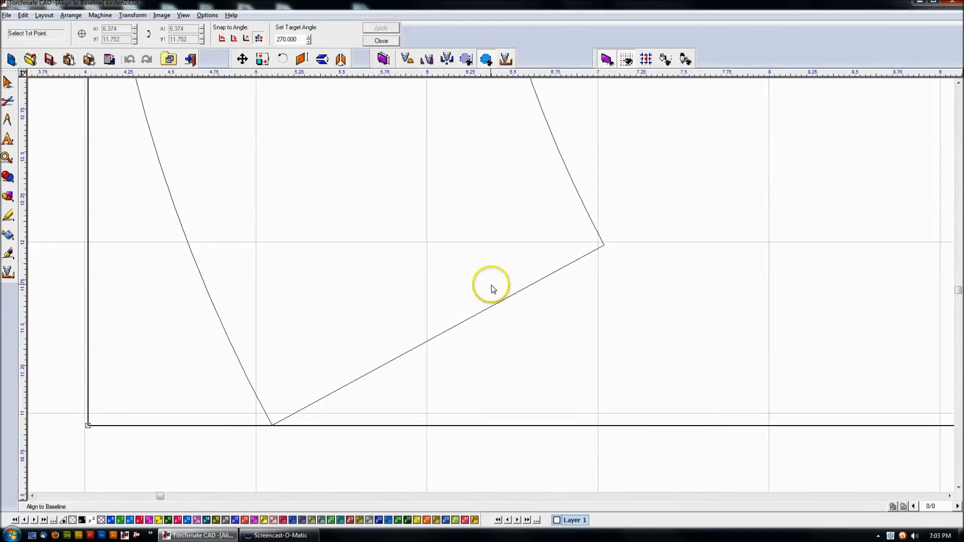
scroll(613, 243, "up", 6)
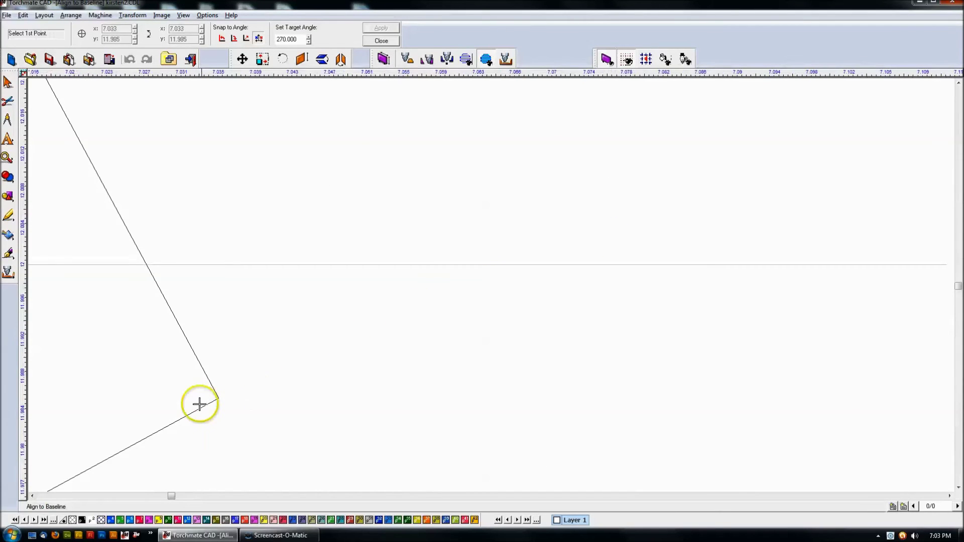
left_click(219, 397)
Step: Place the second baseline point on the inner corner of the fan's right end, about (19.036, 12.727)
scroll(574, 297, "down", 6)
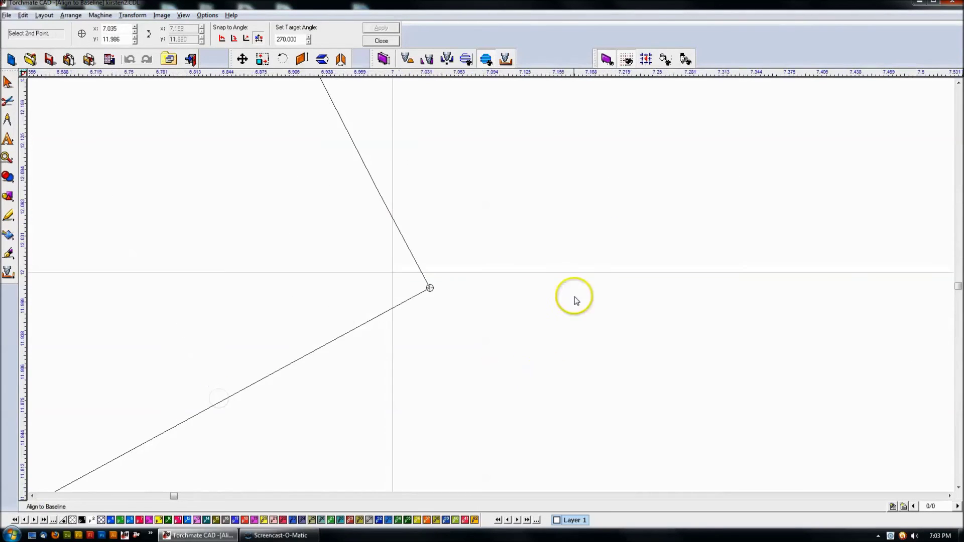
scroll(512, 291, "down", 3)
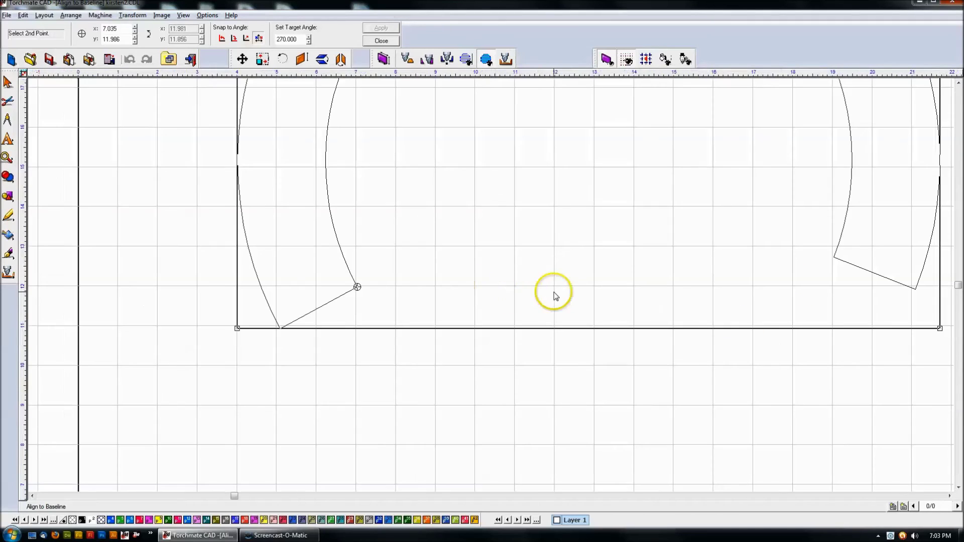
scroll(871, 322, "up", 7)
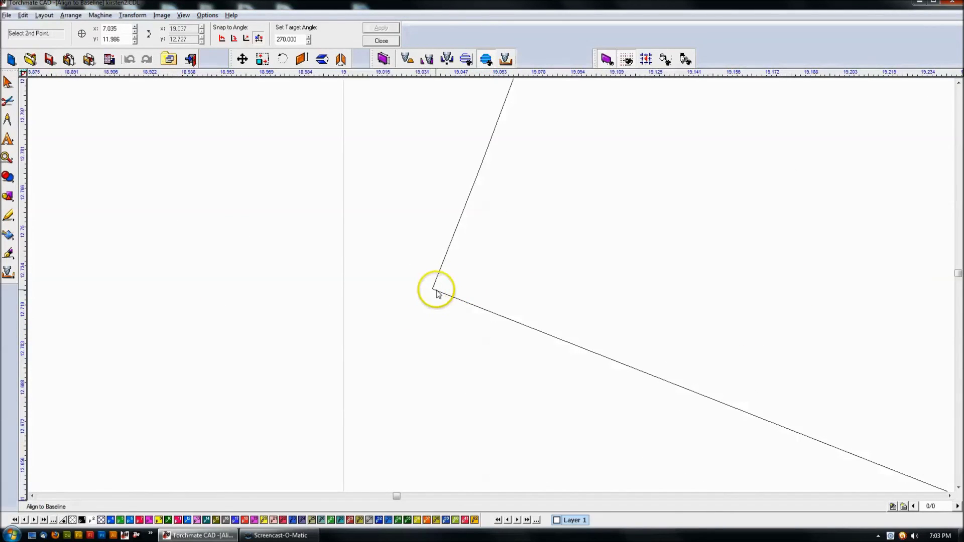
left_click(433, 290)
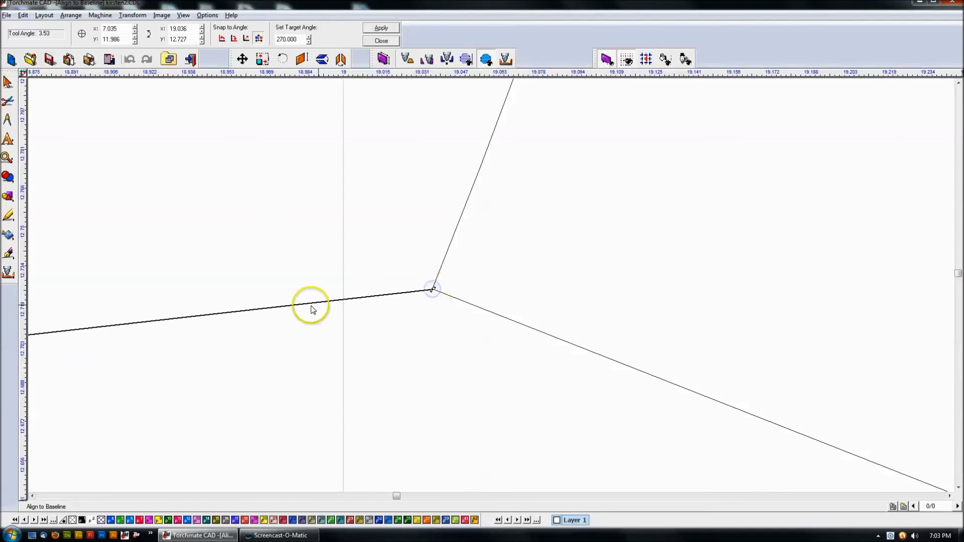
Step: Snap the fan's baseline to horizontal, apply the alignment, leave the tool and deselect the fan
left_click(388, 28)
scroll(491, 283, "down", 6)
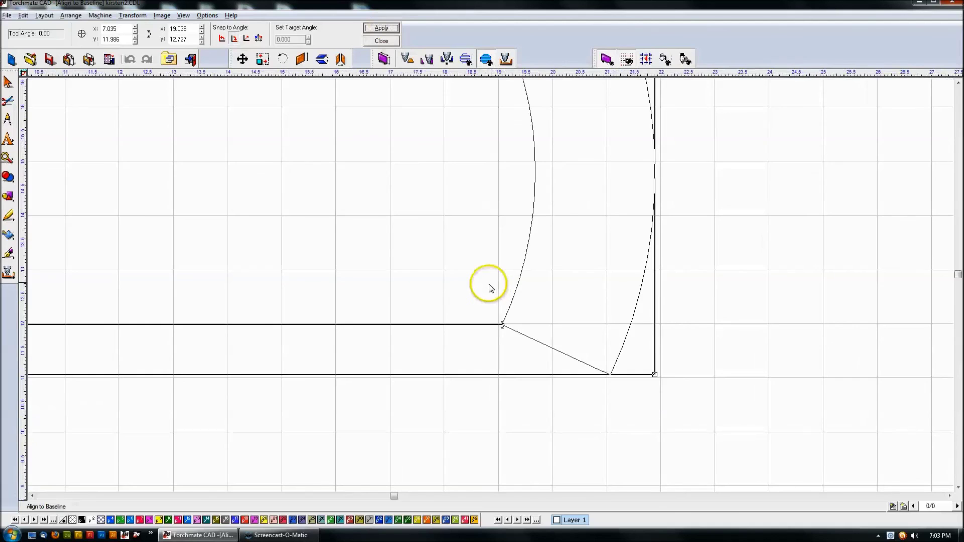
scroll(491, 288, "down", 3)
left_click(9, 100)
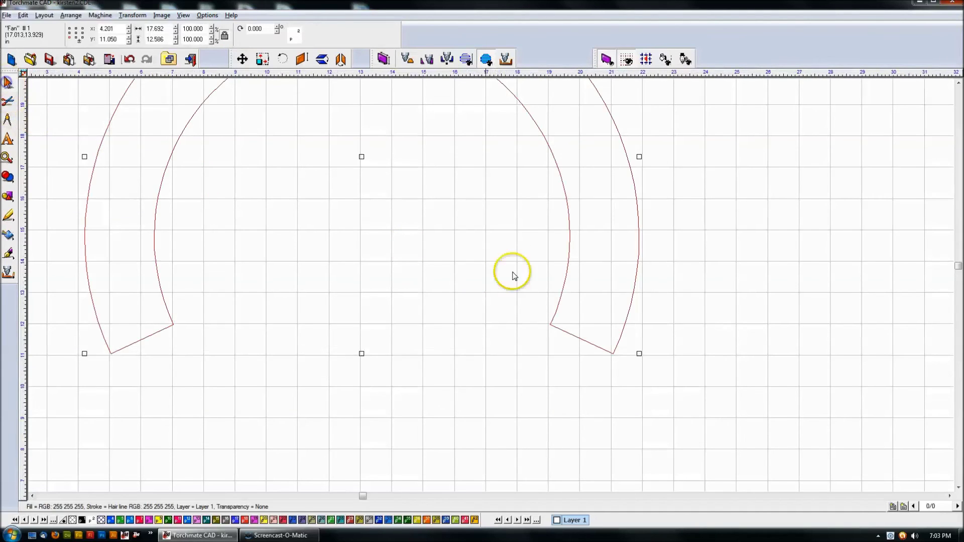
left_click(510, 272)
Step: Select the fan with a marquee around it
scroll(493, 268, "down", 4)
left_click_drag(282, 140, 678, 437)
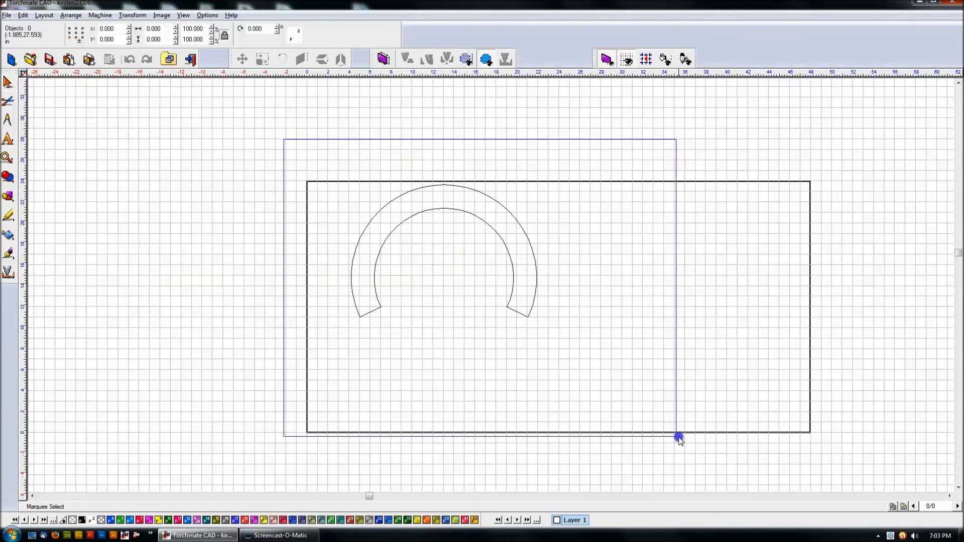